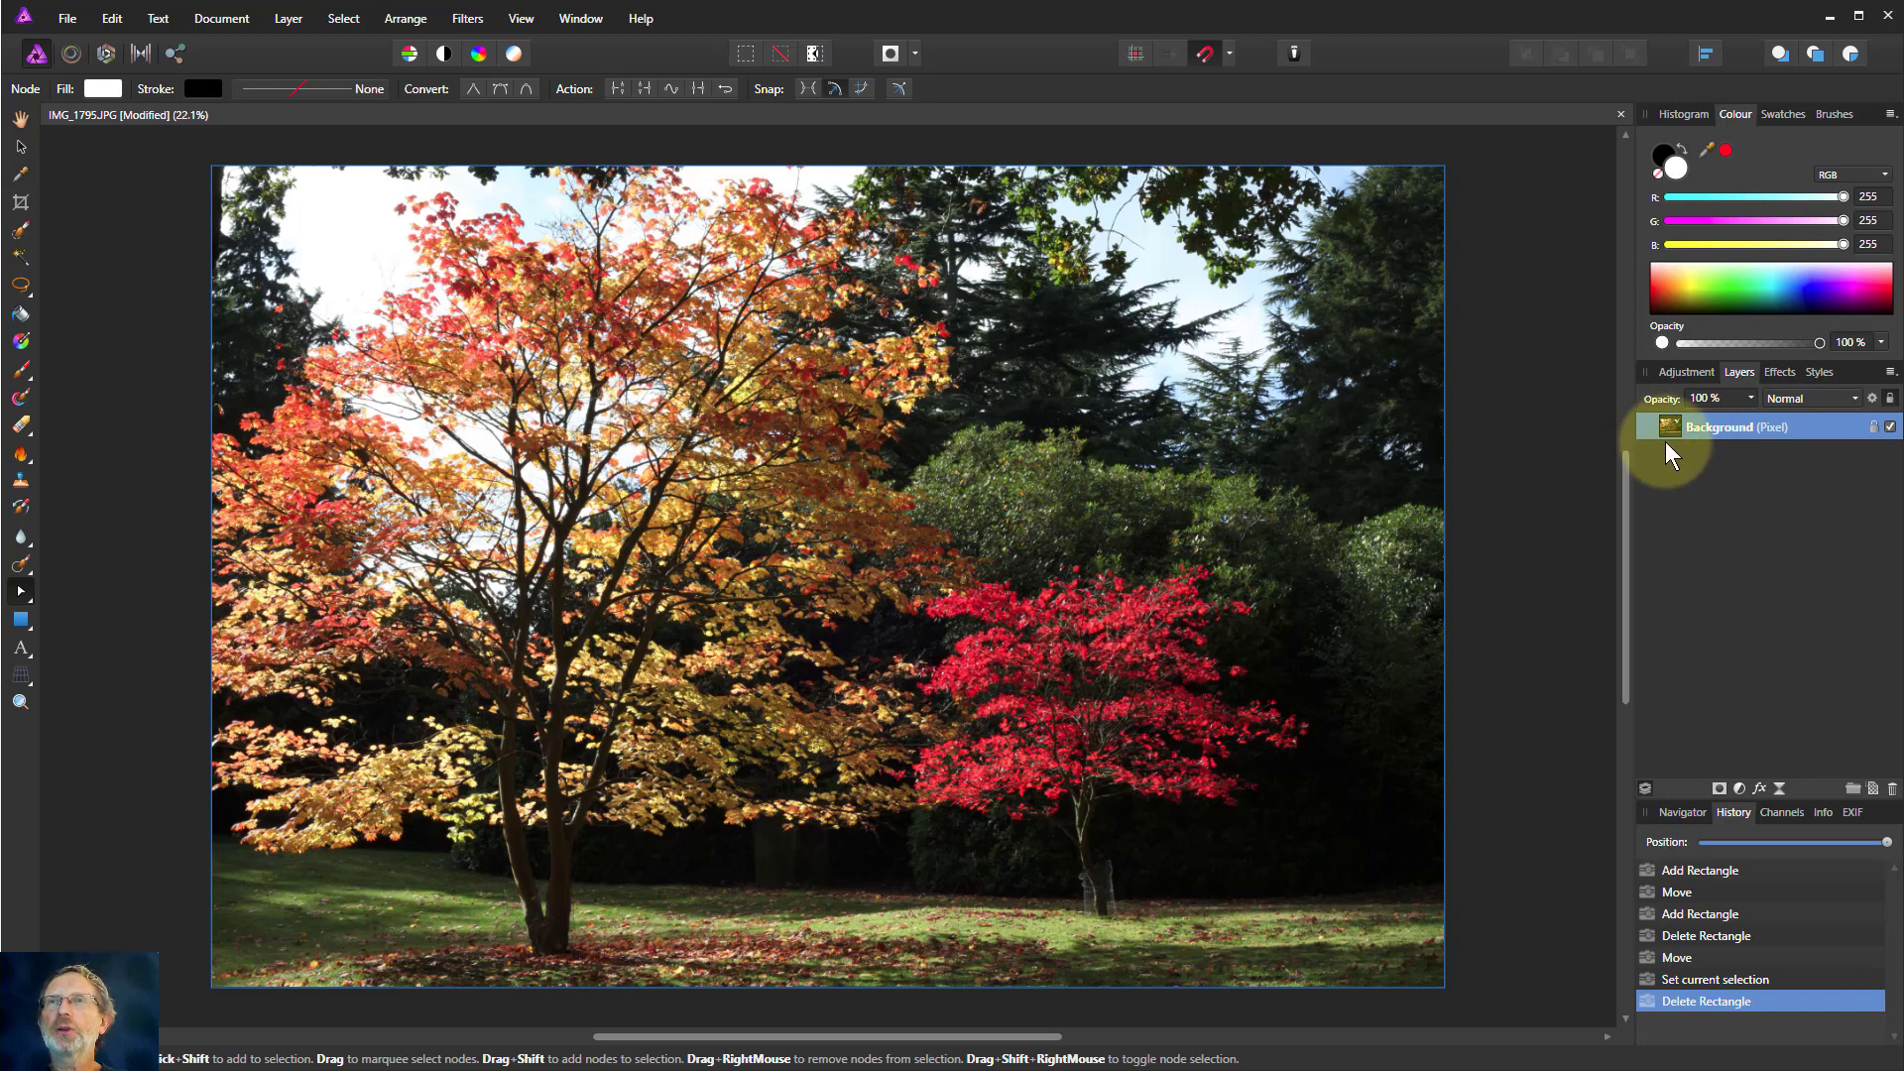
Step: Draw a white rectangle over the trees, centre it, and nest its layer inside Background
{"action": "left_click", "coordinate": [17, 622]}
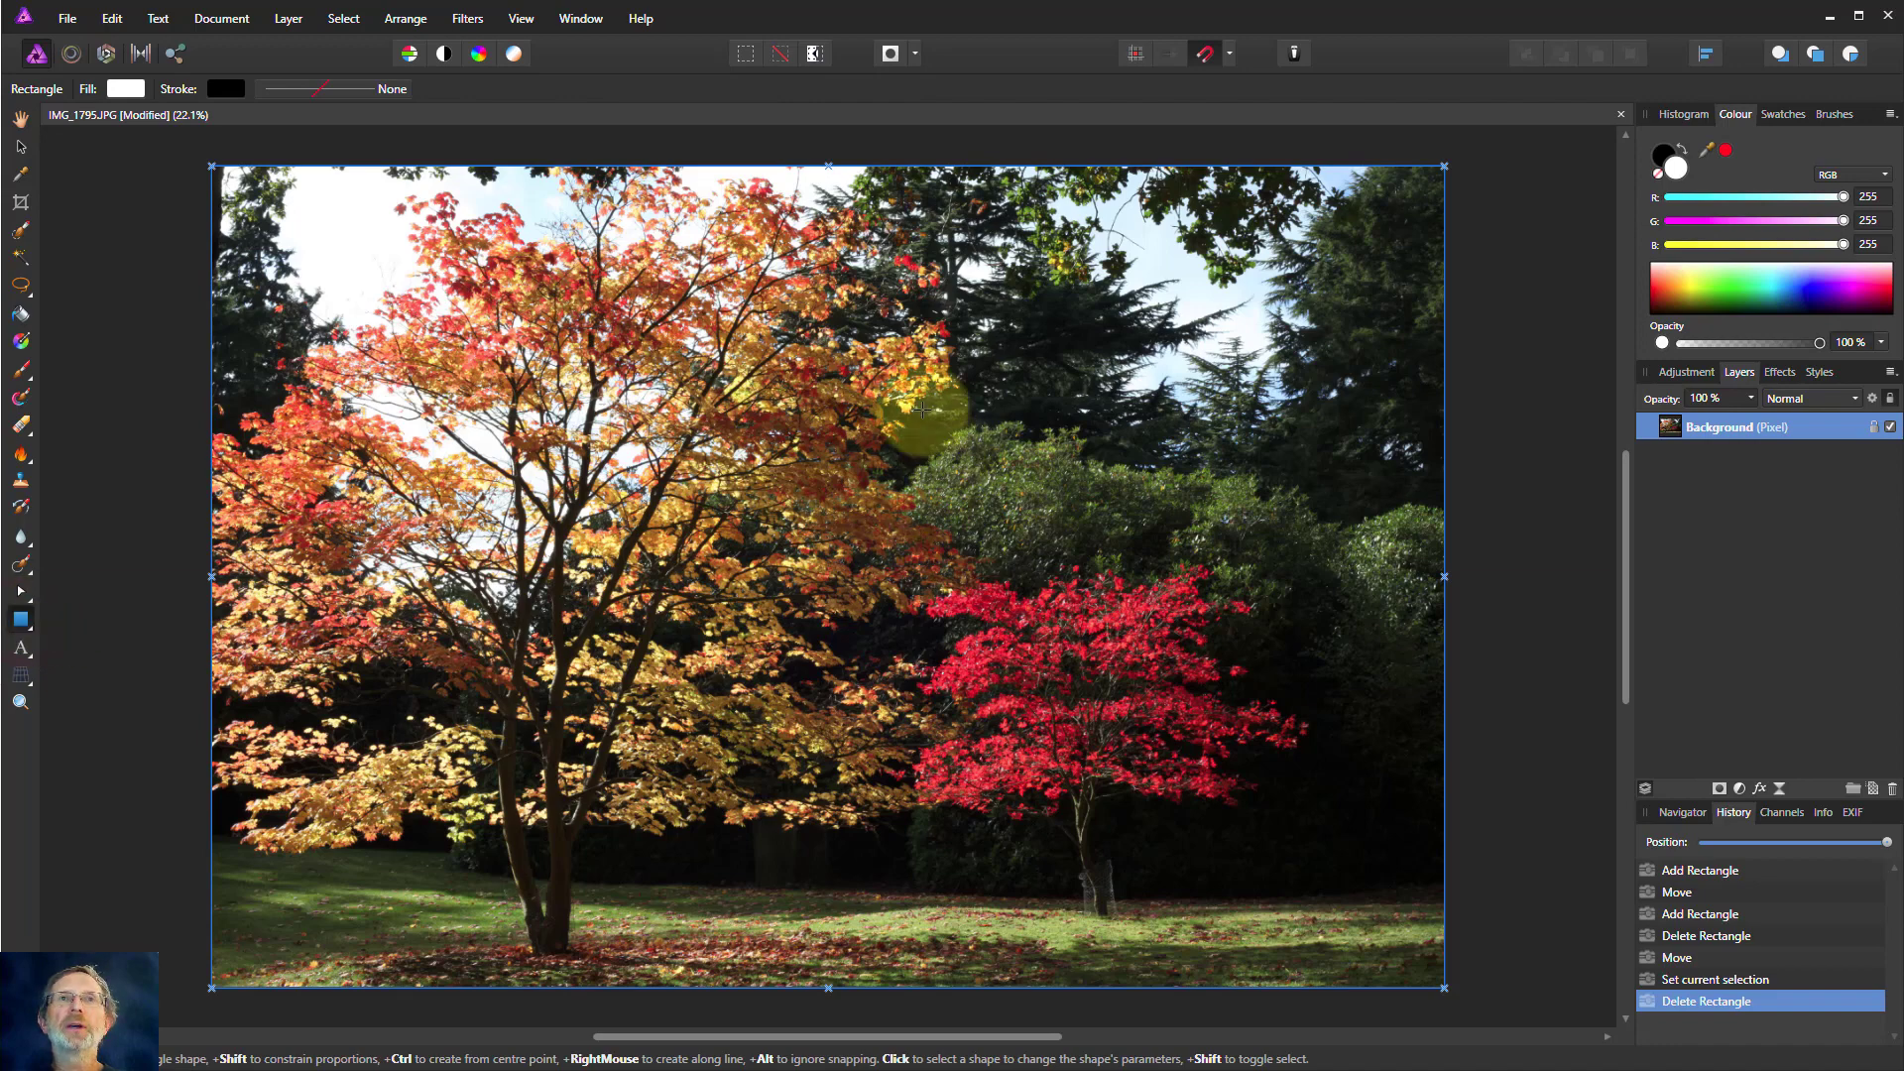
{"action": "left_click_drag", "start_coordinate": [842, 419], "coordinate": [1219, 710]}
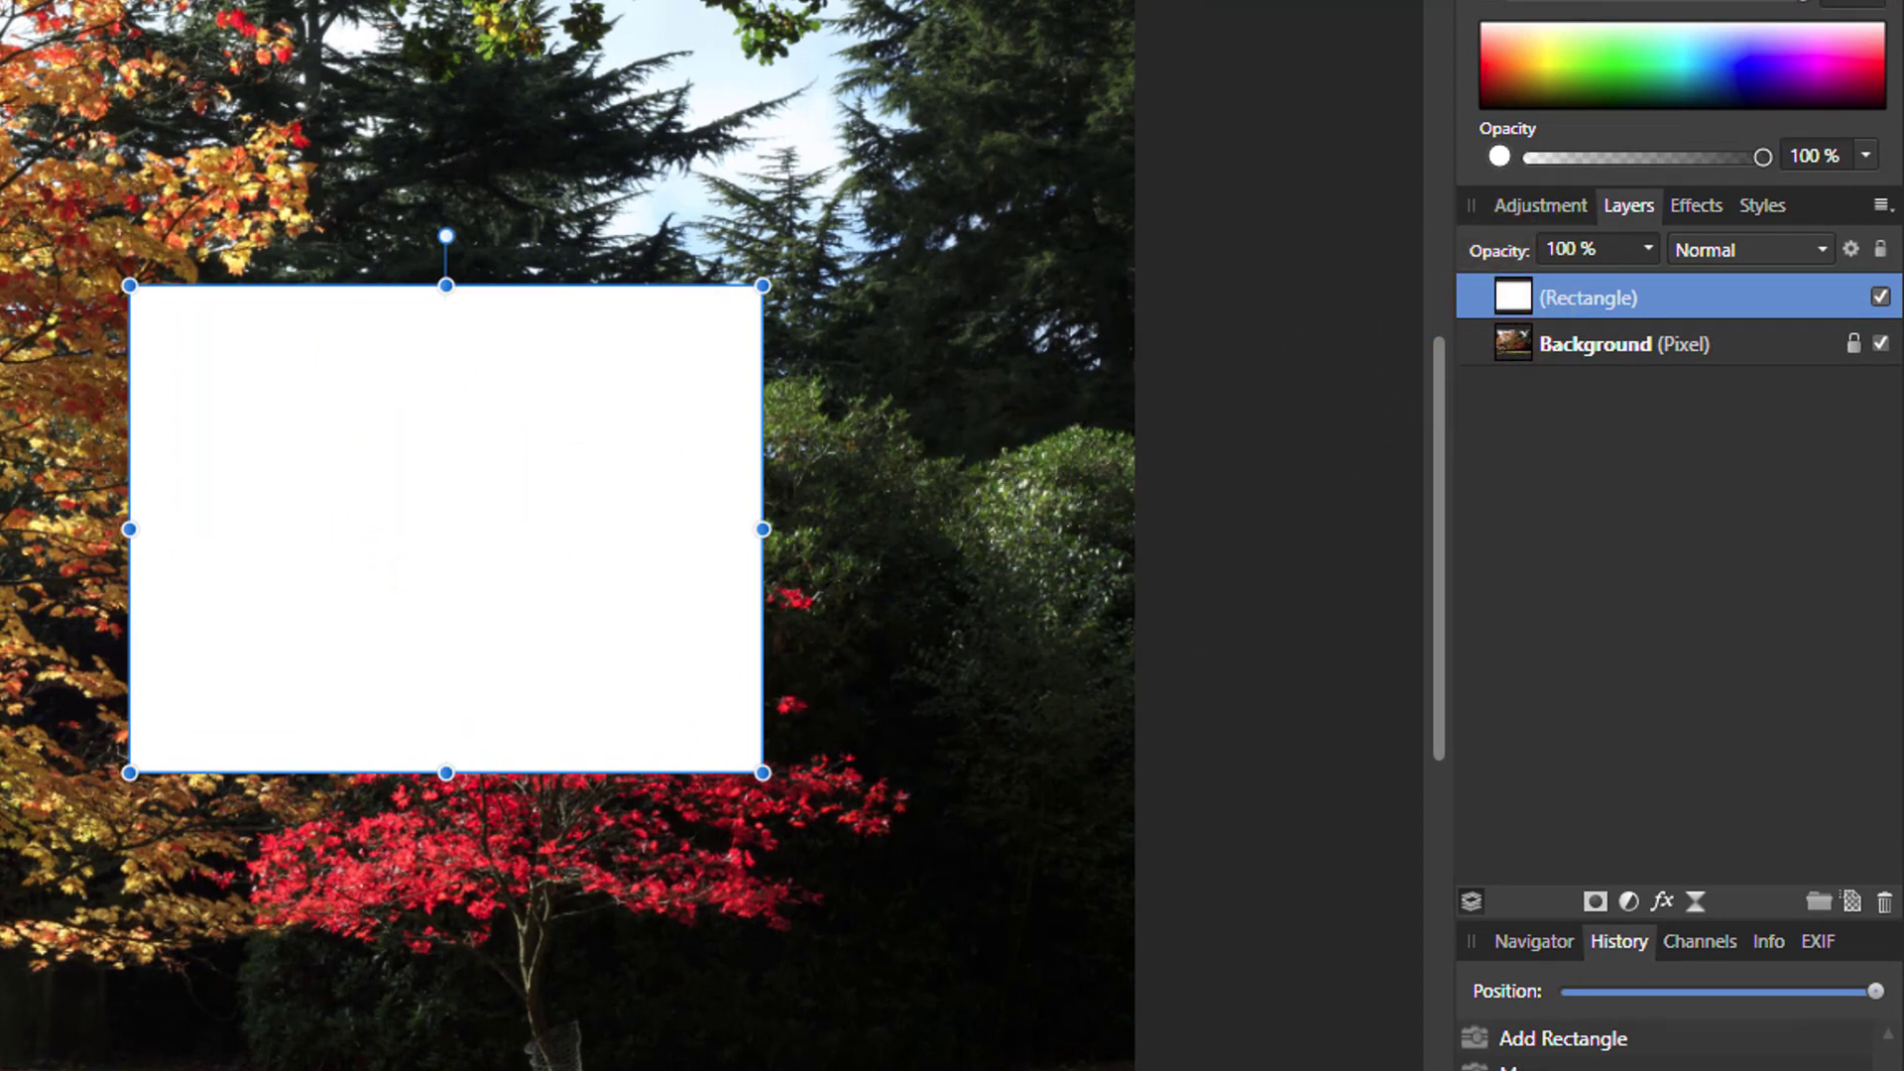
{"action": "left_click_drag", "start_coordinate": [235, 466], "coordinate": [525, 486]}
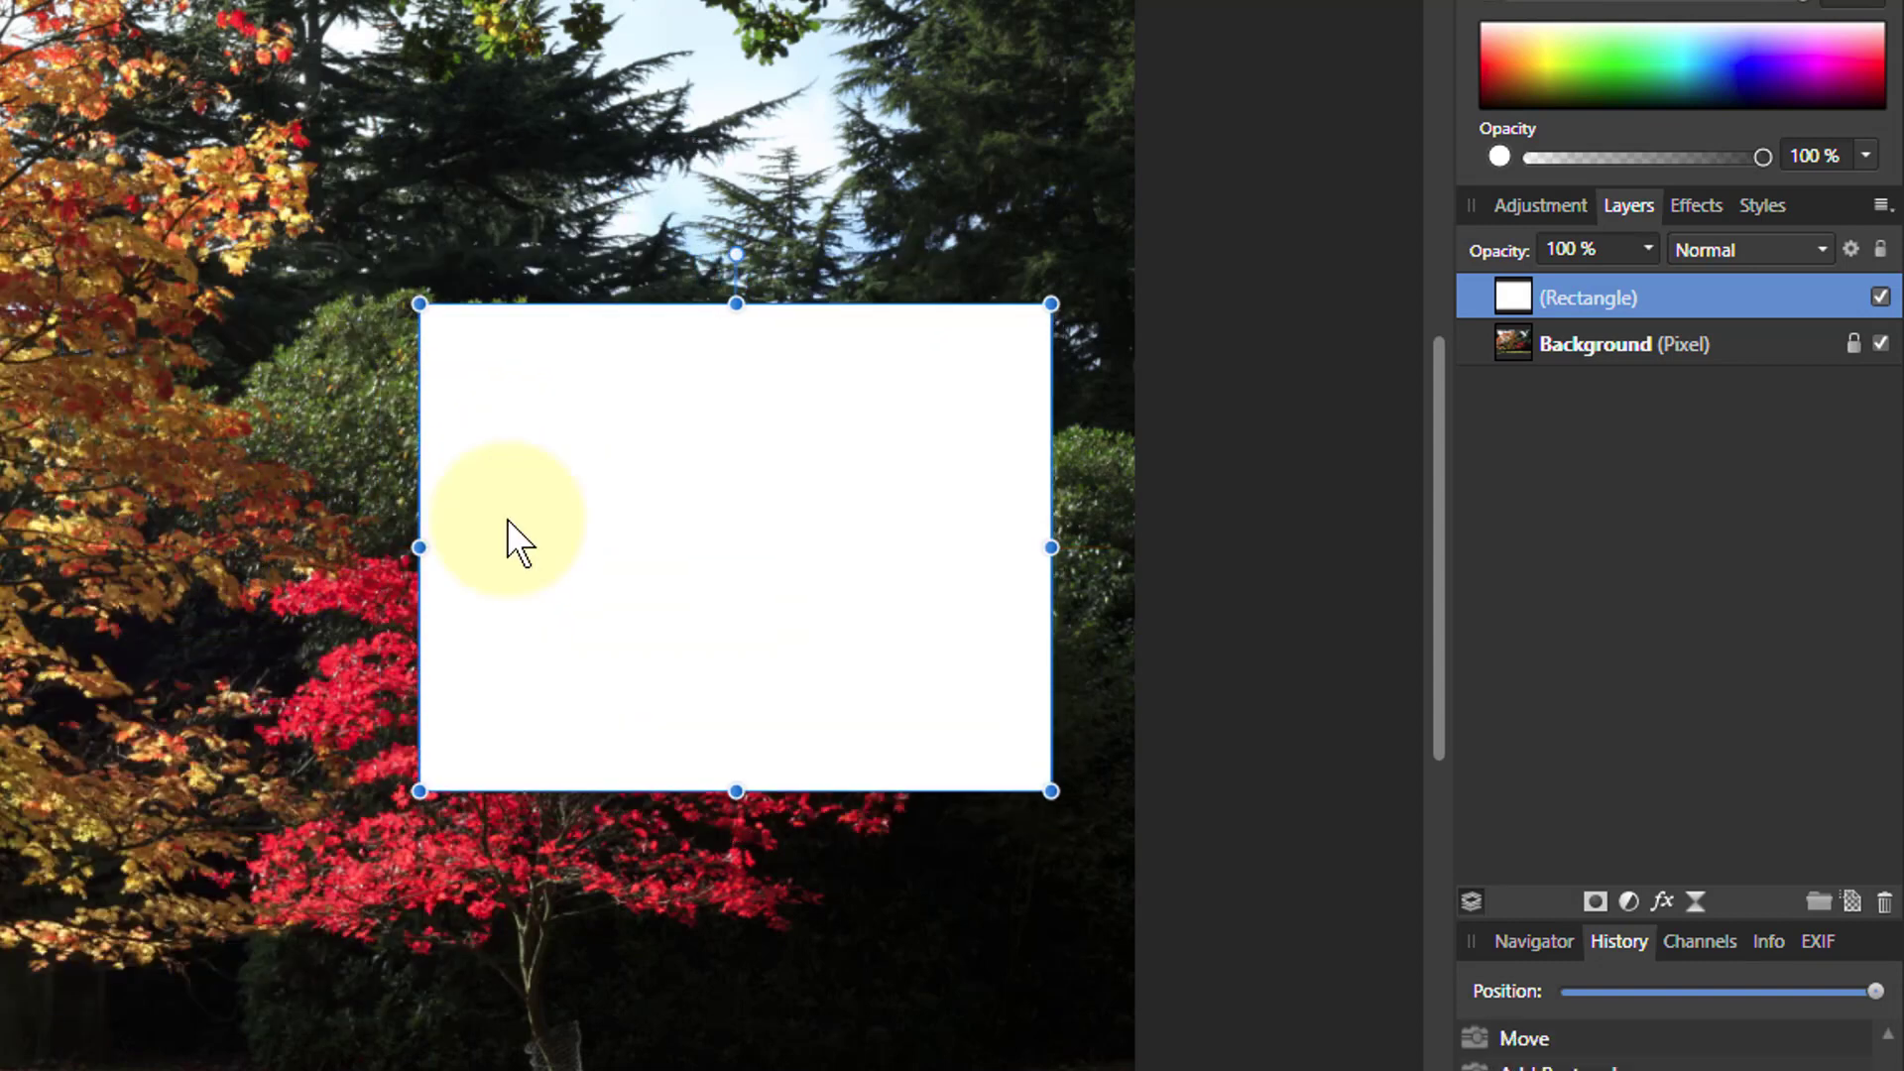
{"action": "left_click_drag", "start_coordinate": [1513, 295], "coordinate": [1561, 359]}
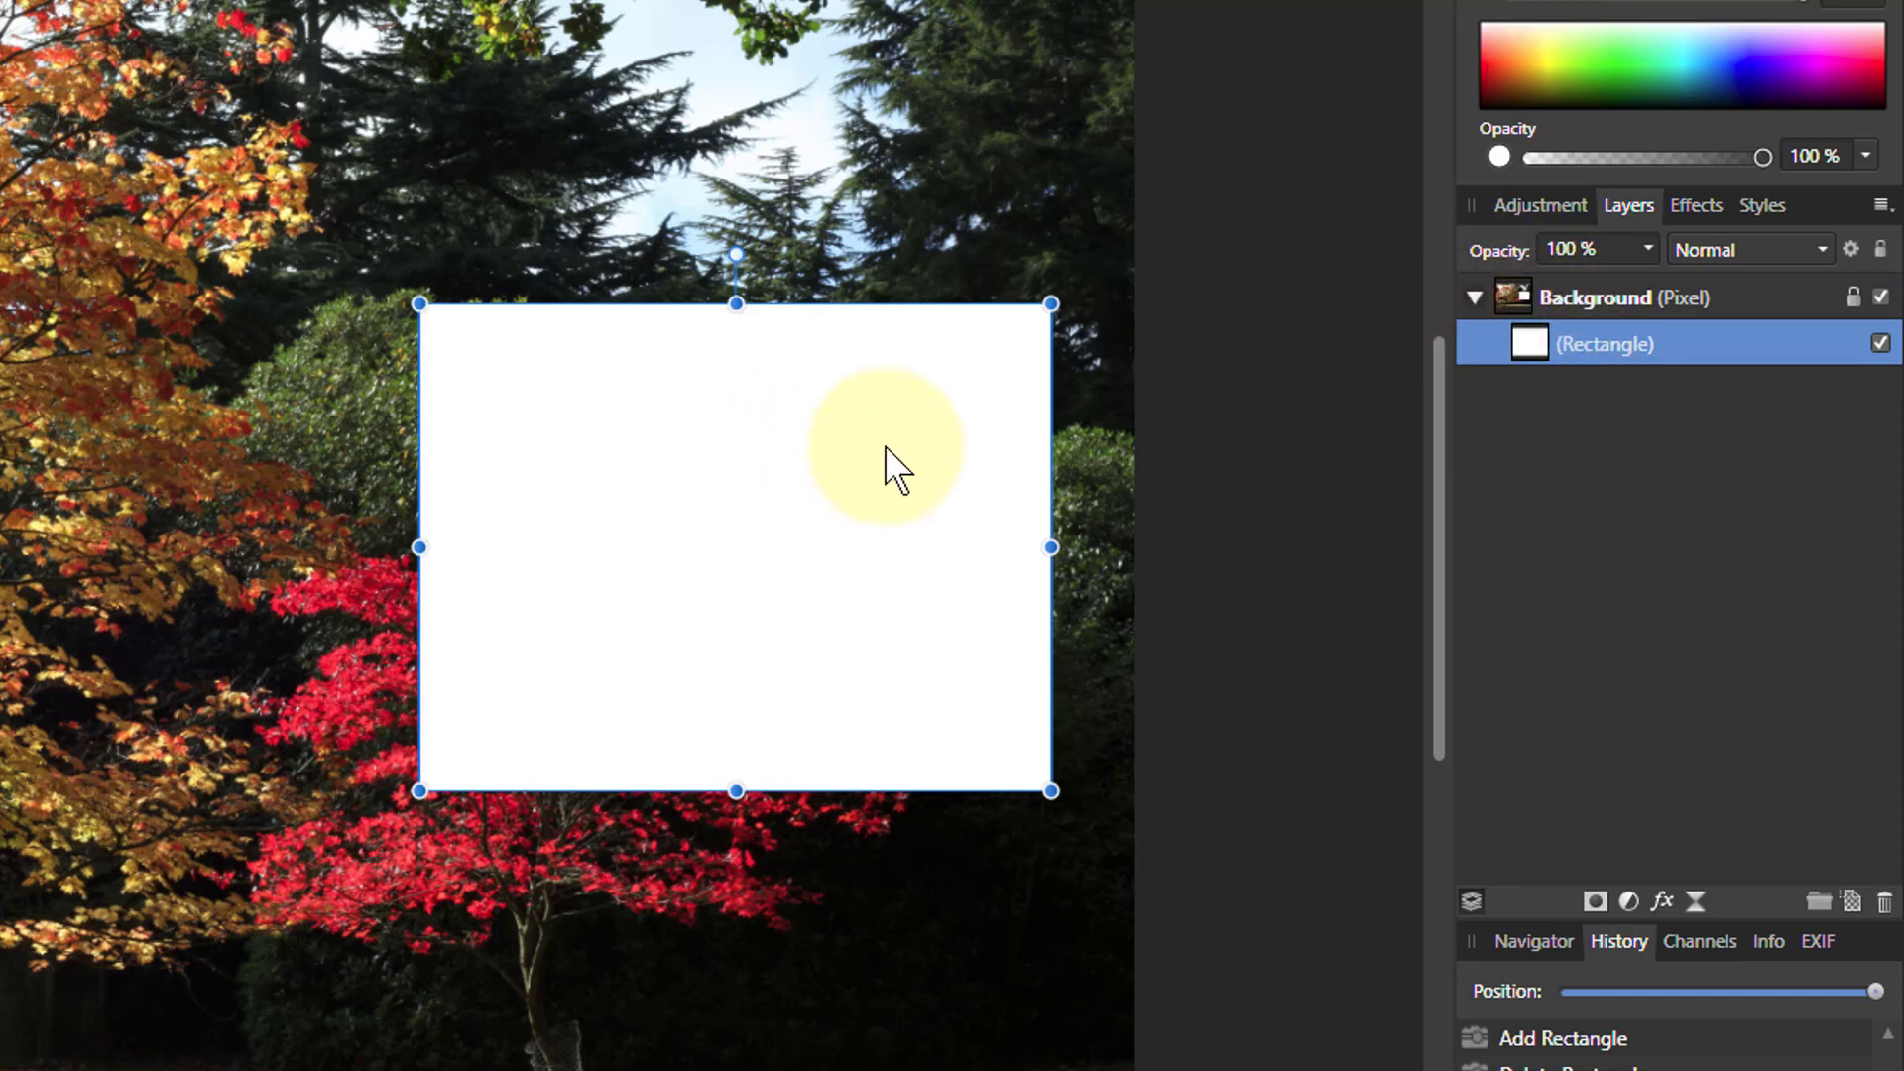
Step: Nudge the rectangle, then drop its layer onto the Background thumbnail as a mask
{"action": "mouse_move", "coordinate": [884, 459]}
{"action": "left_mouse_down"}
{"action": "mouse_move", "coordinate": [816, 472]}
{"action": "mouse_move", "coordinate": [860, 448]}
{"action": "mouse_move", "coordinate": [869, 475]}
{"action": "left_mouse_up"}
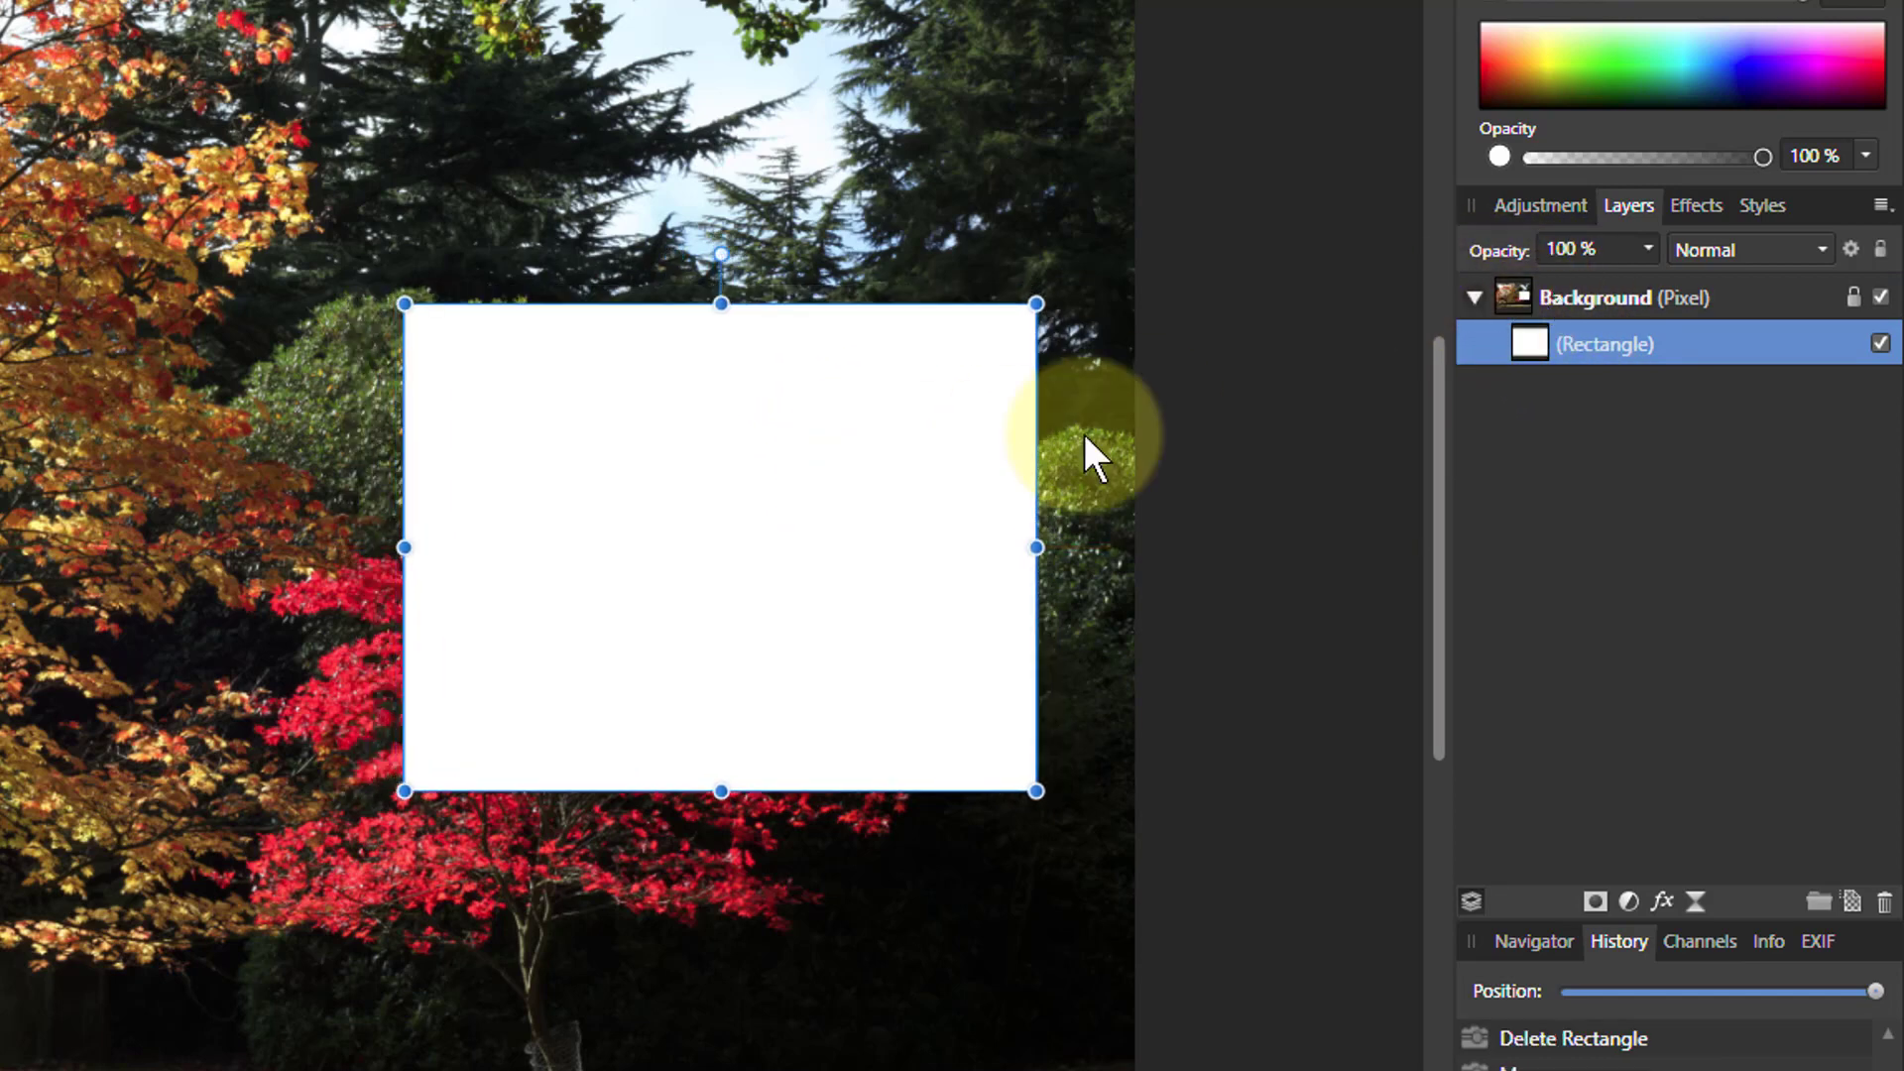
{"action": "left_click", "coordinate": [1531, 342]}
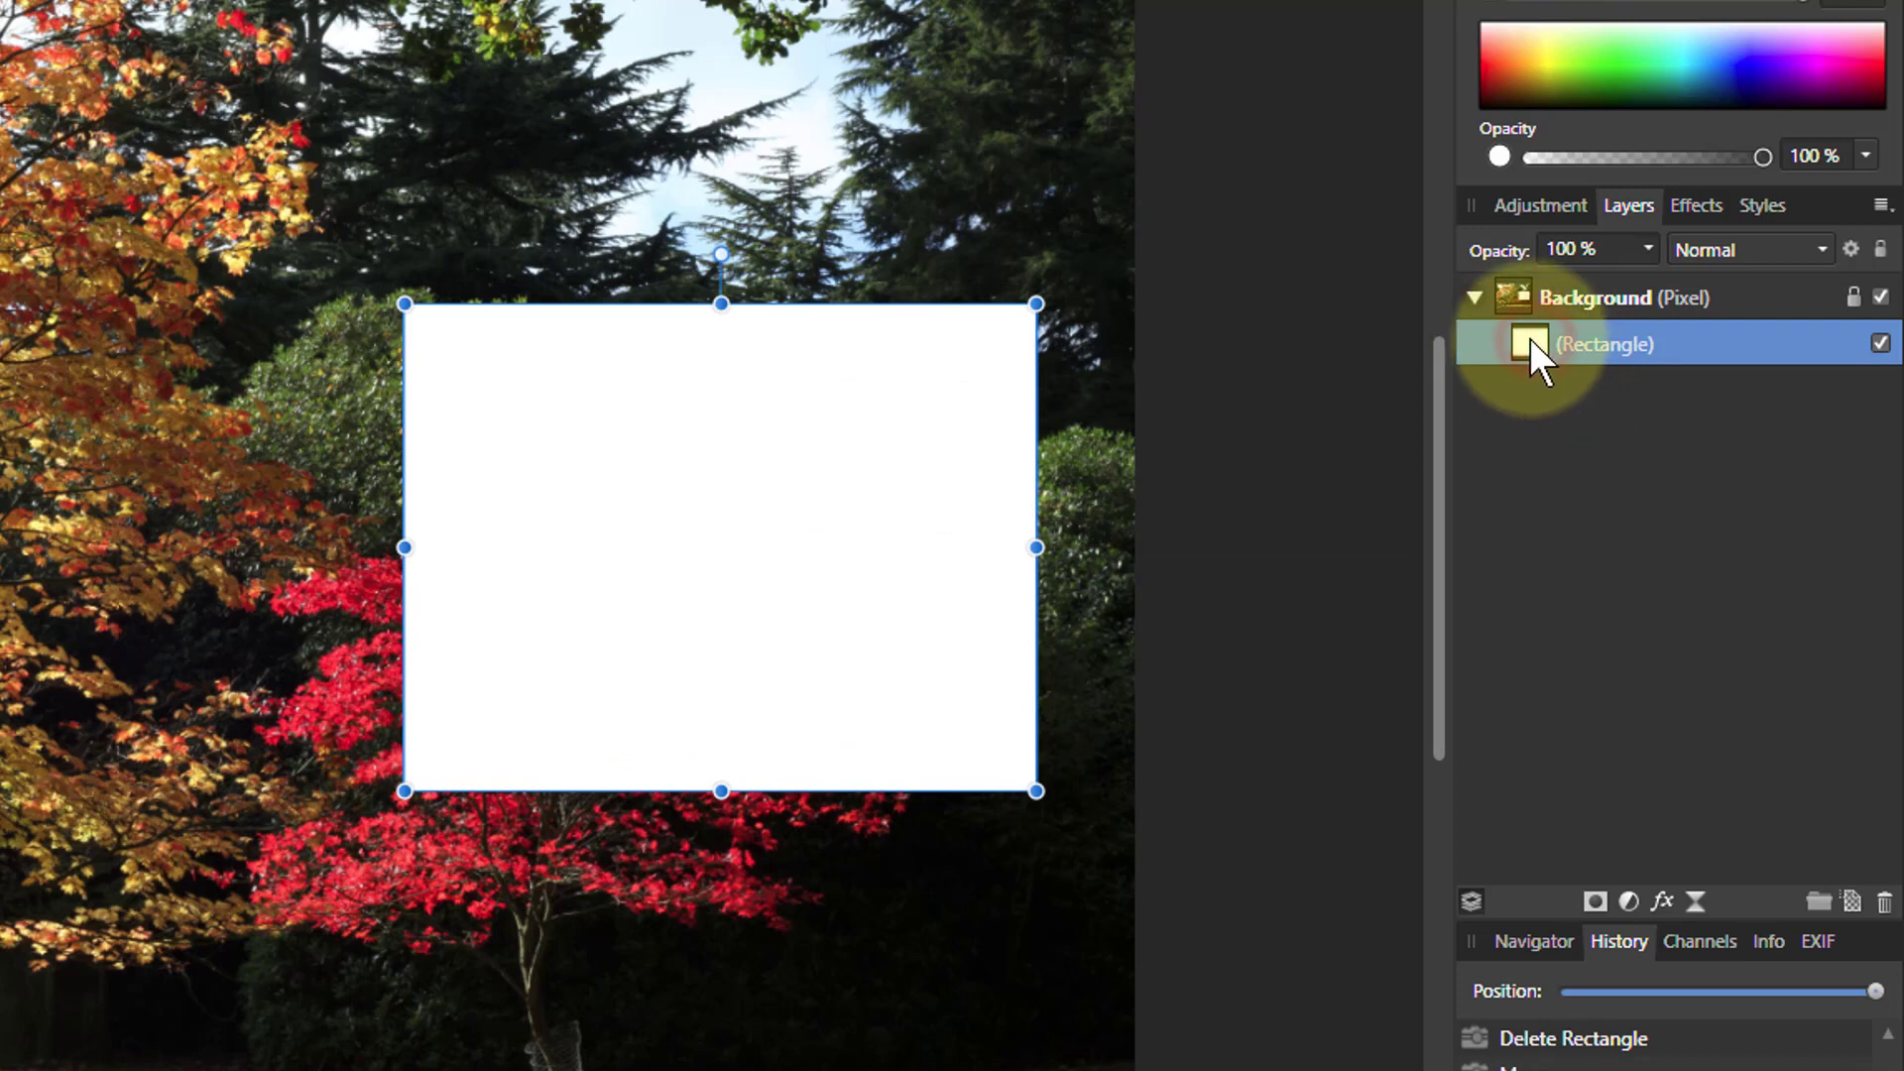
{"action": "left_click_drag", "start_coordinate": [1529, 337], "coordinate": [1531, 299]}
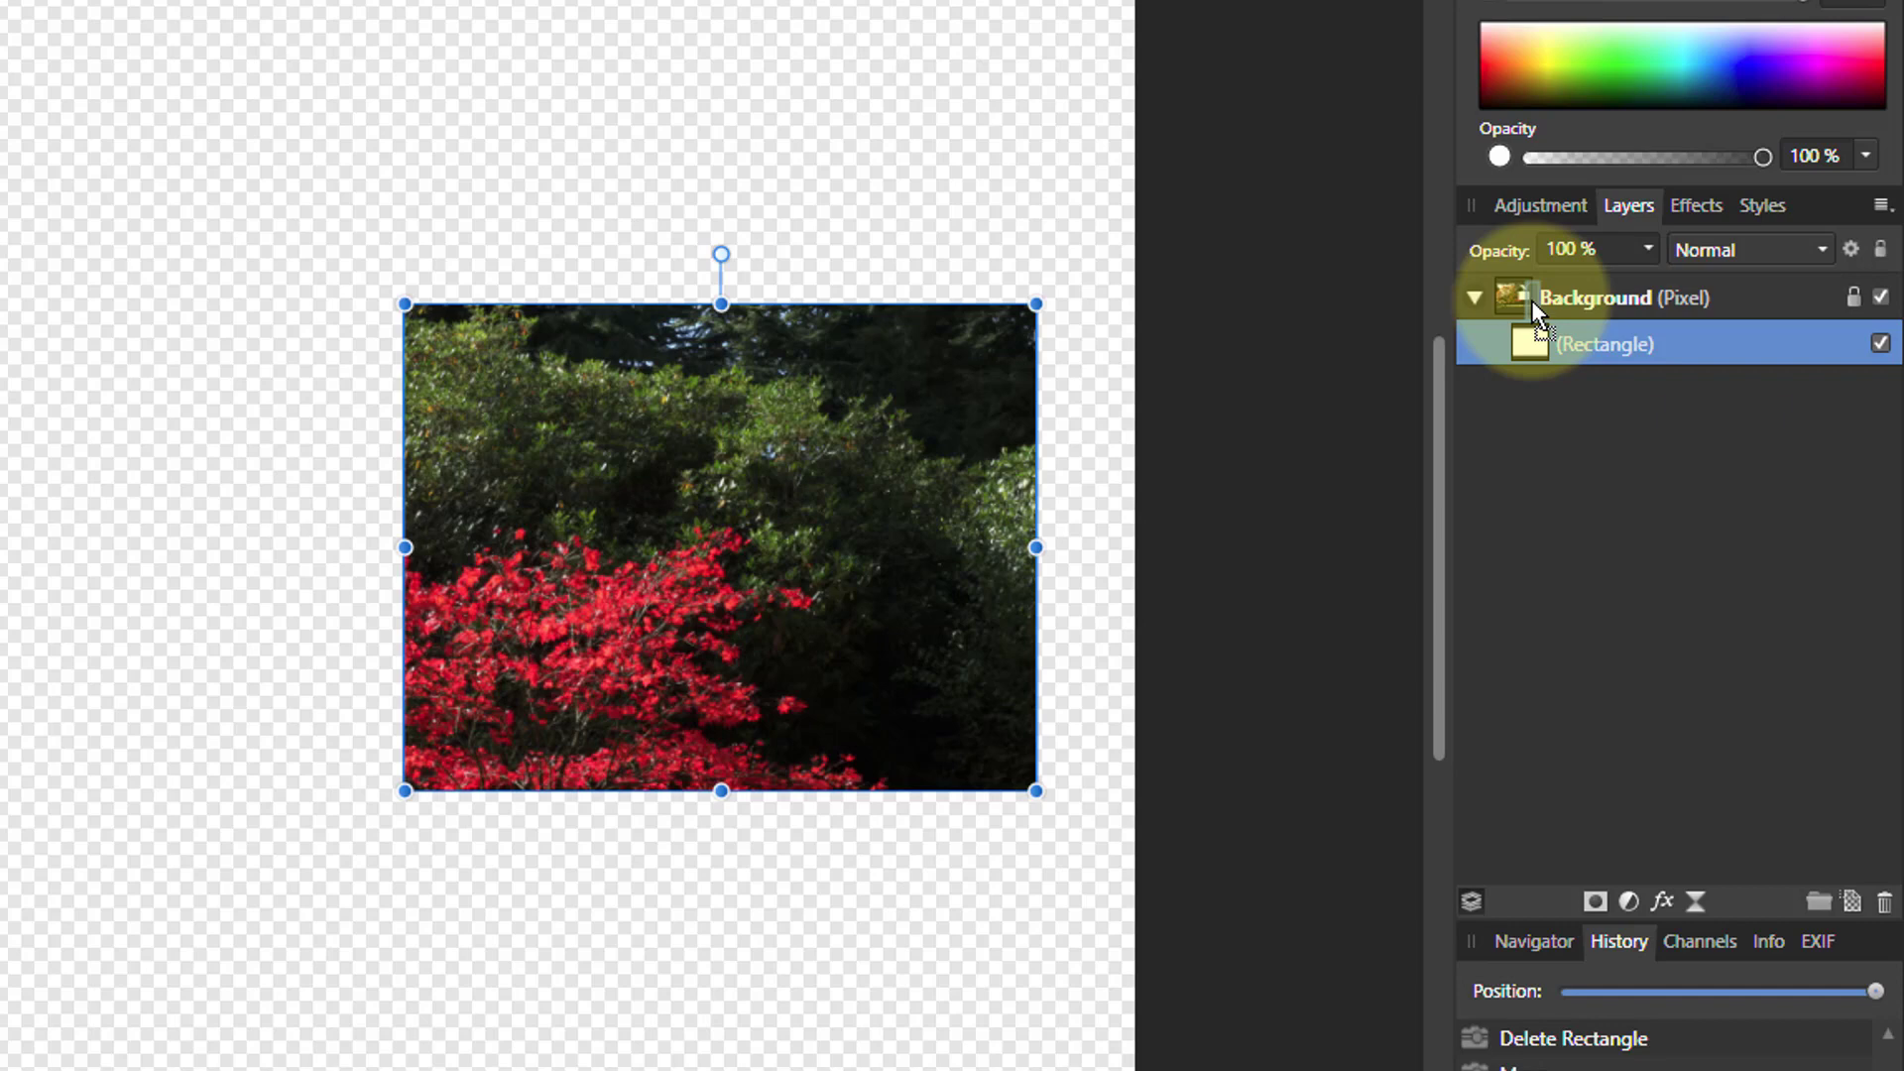
{"action": "left_click_drag", "start_coordinate": [1531, 300], "coordinate": [1531, 299]}
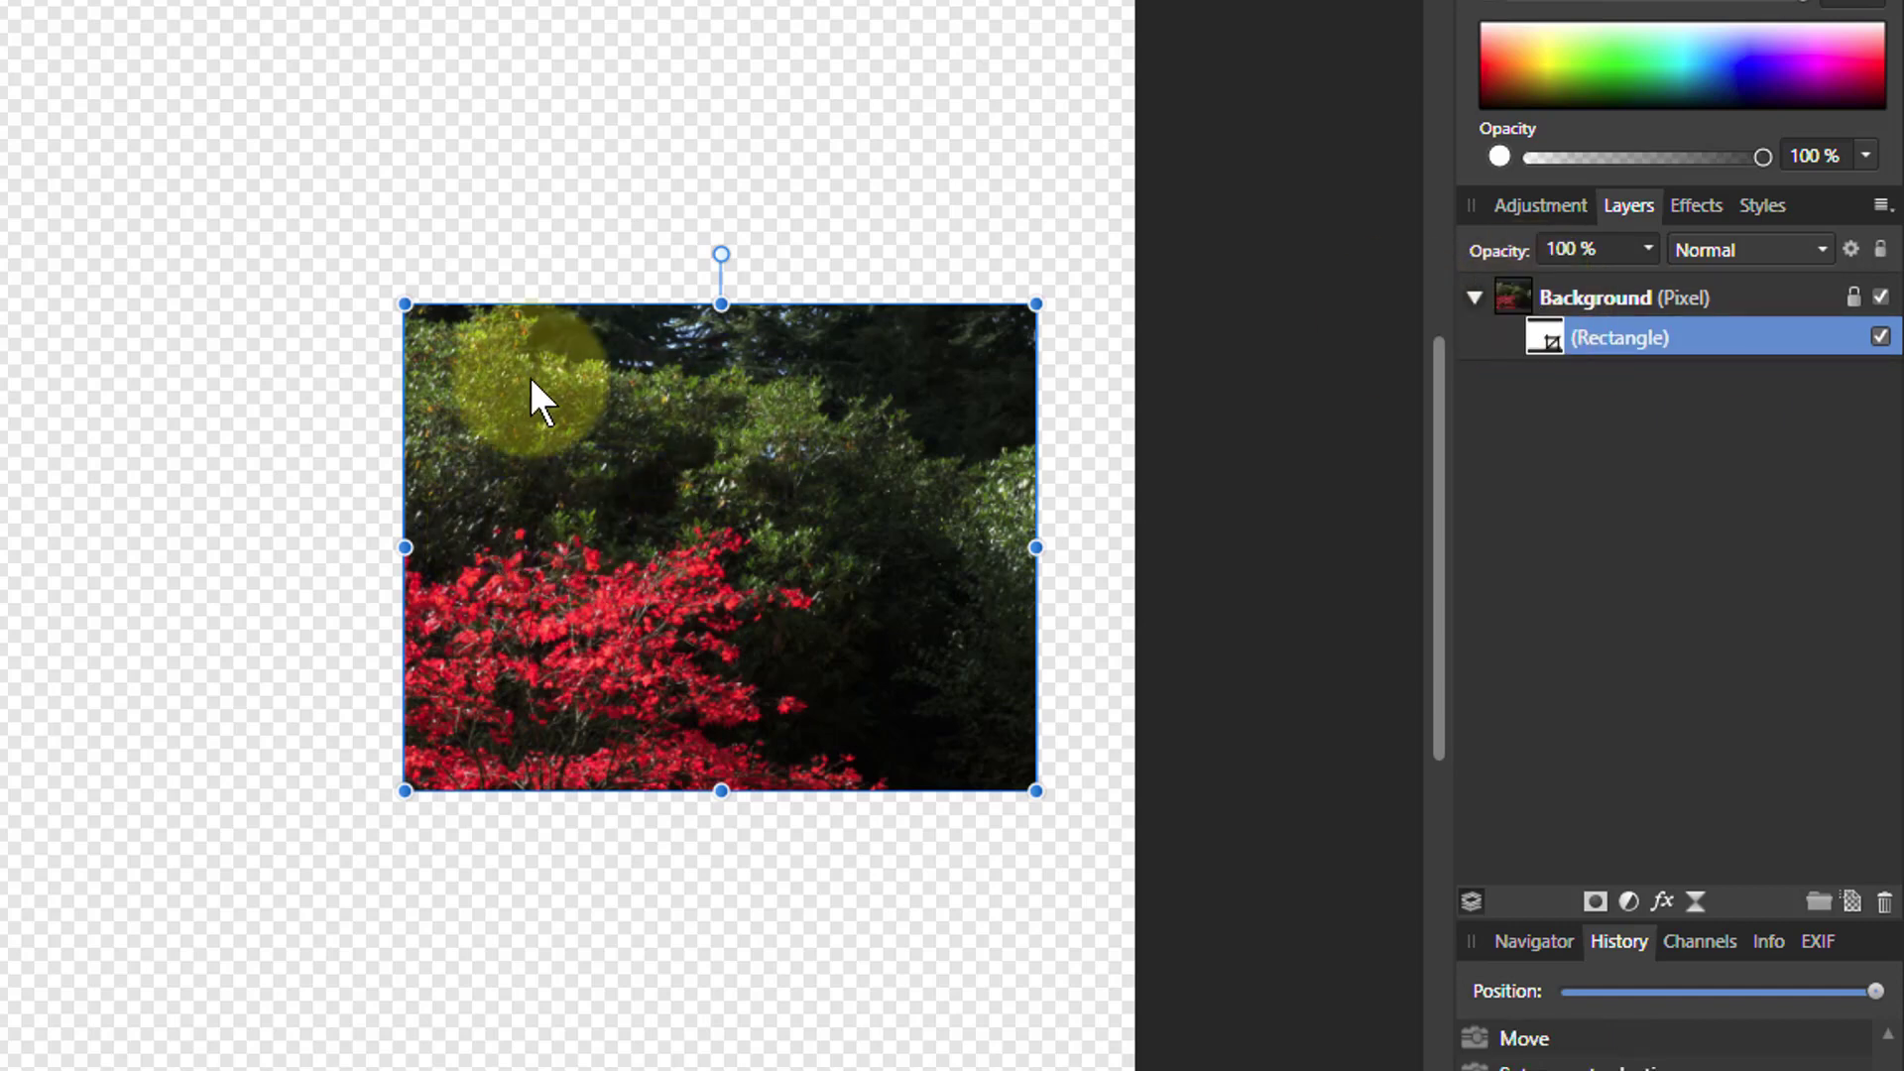
Step: Select the nested Rectangle layer and delete it
{"action": "left_click", "coordinate": [560, 630]}
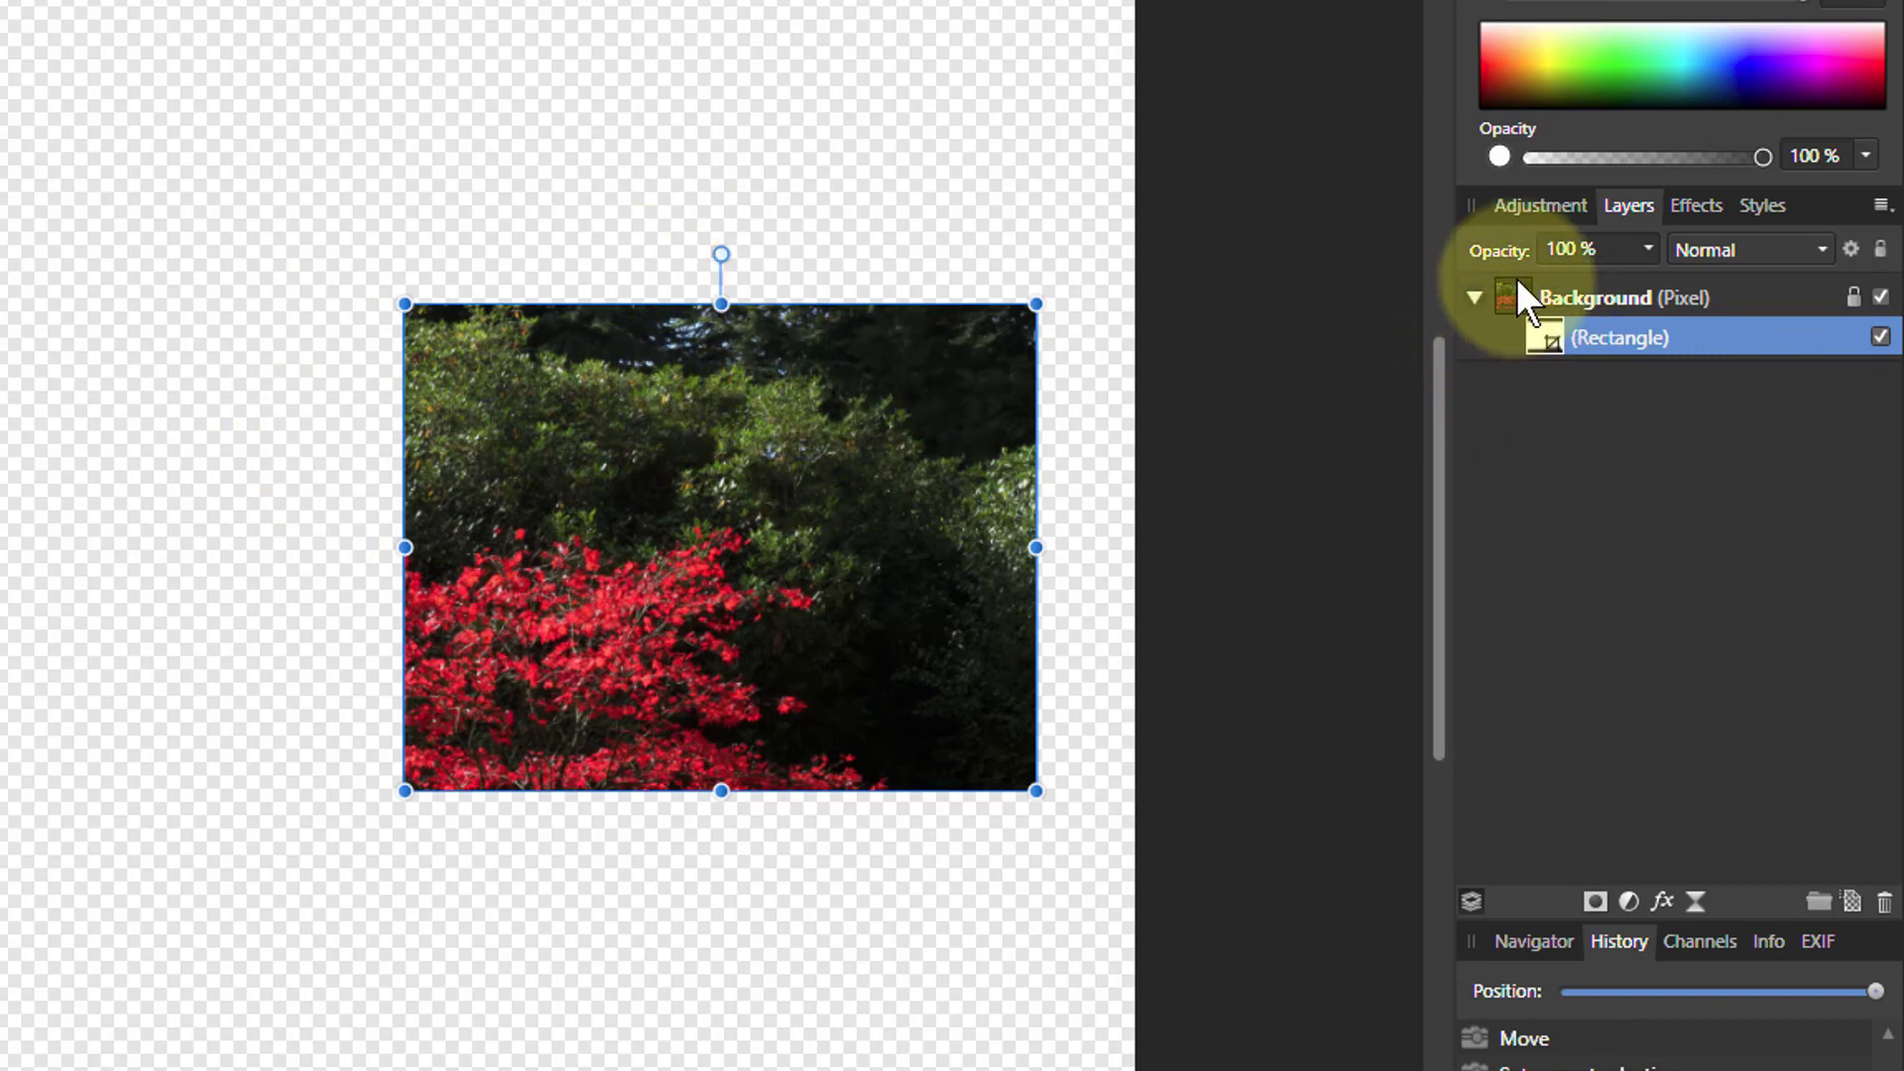
{"action": "left_click", "coordinate": [1544, 328]}
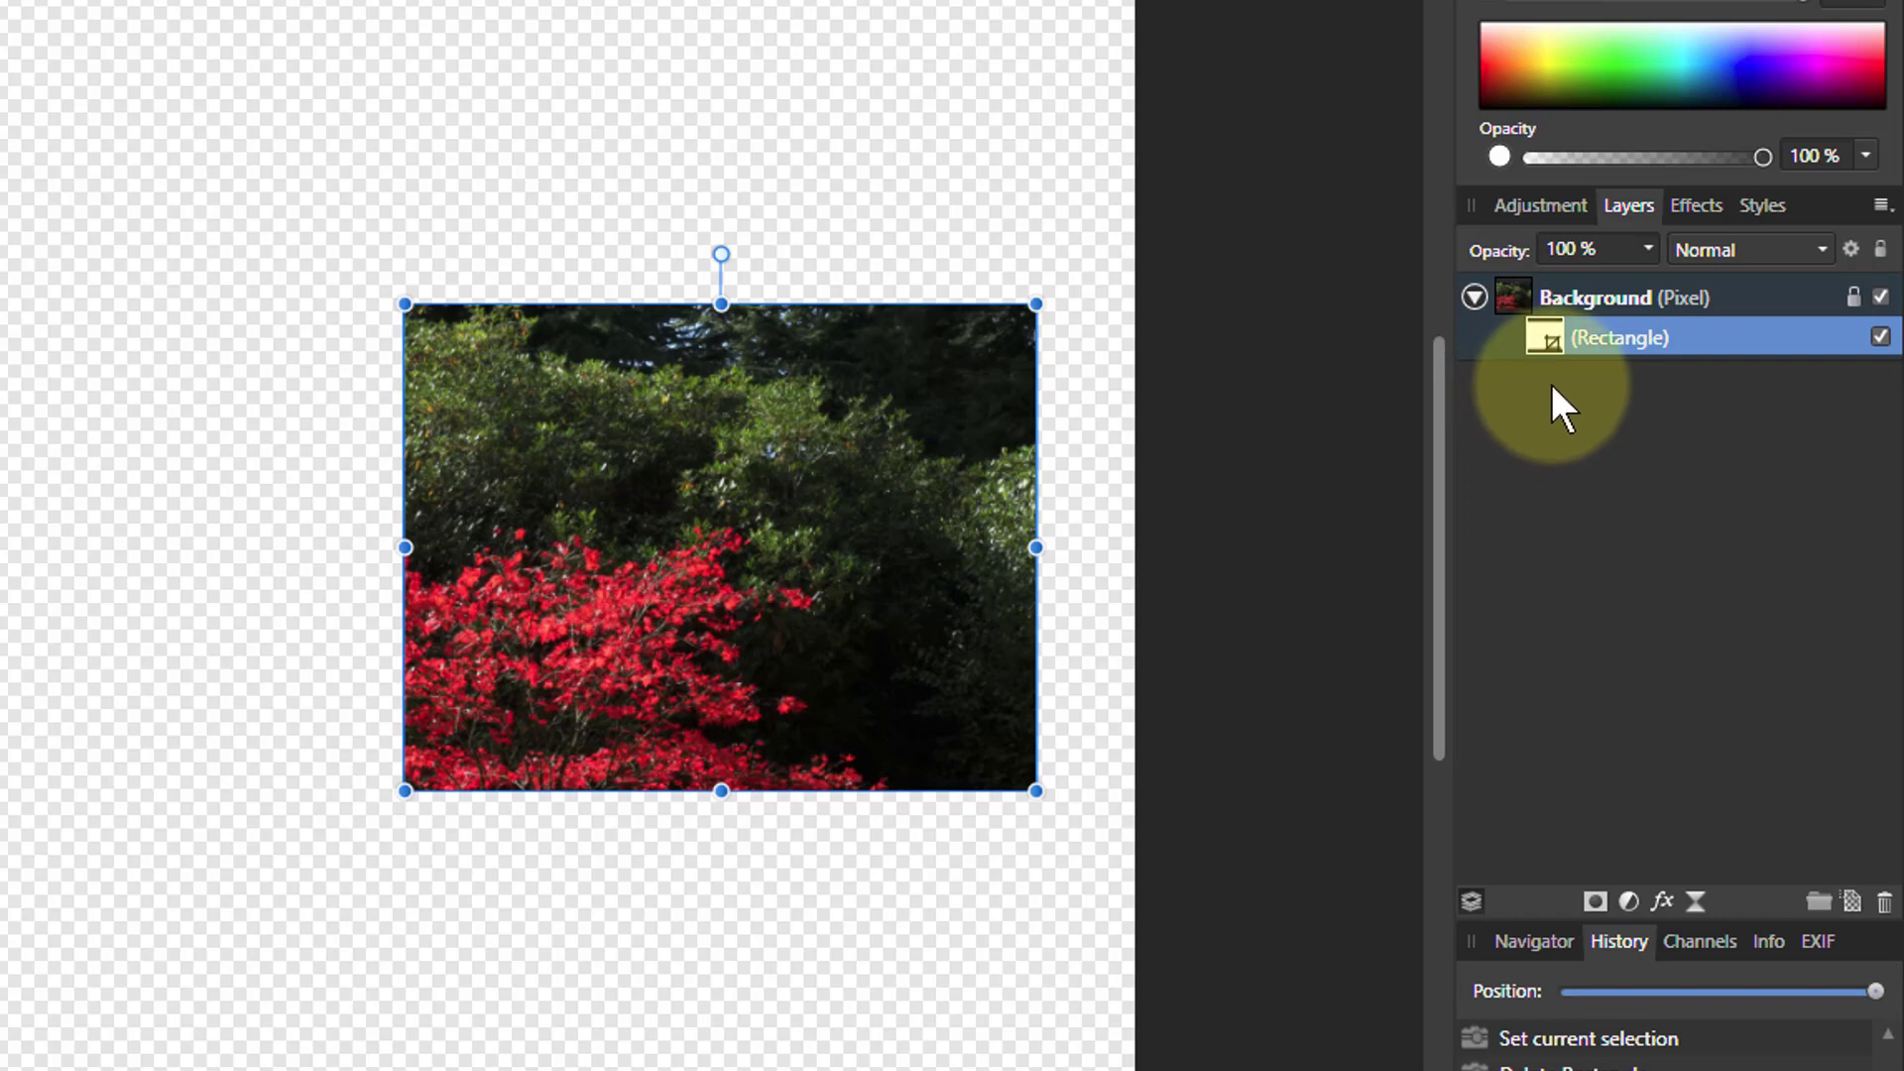
{"action": "key", "text": "Delete"}
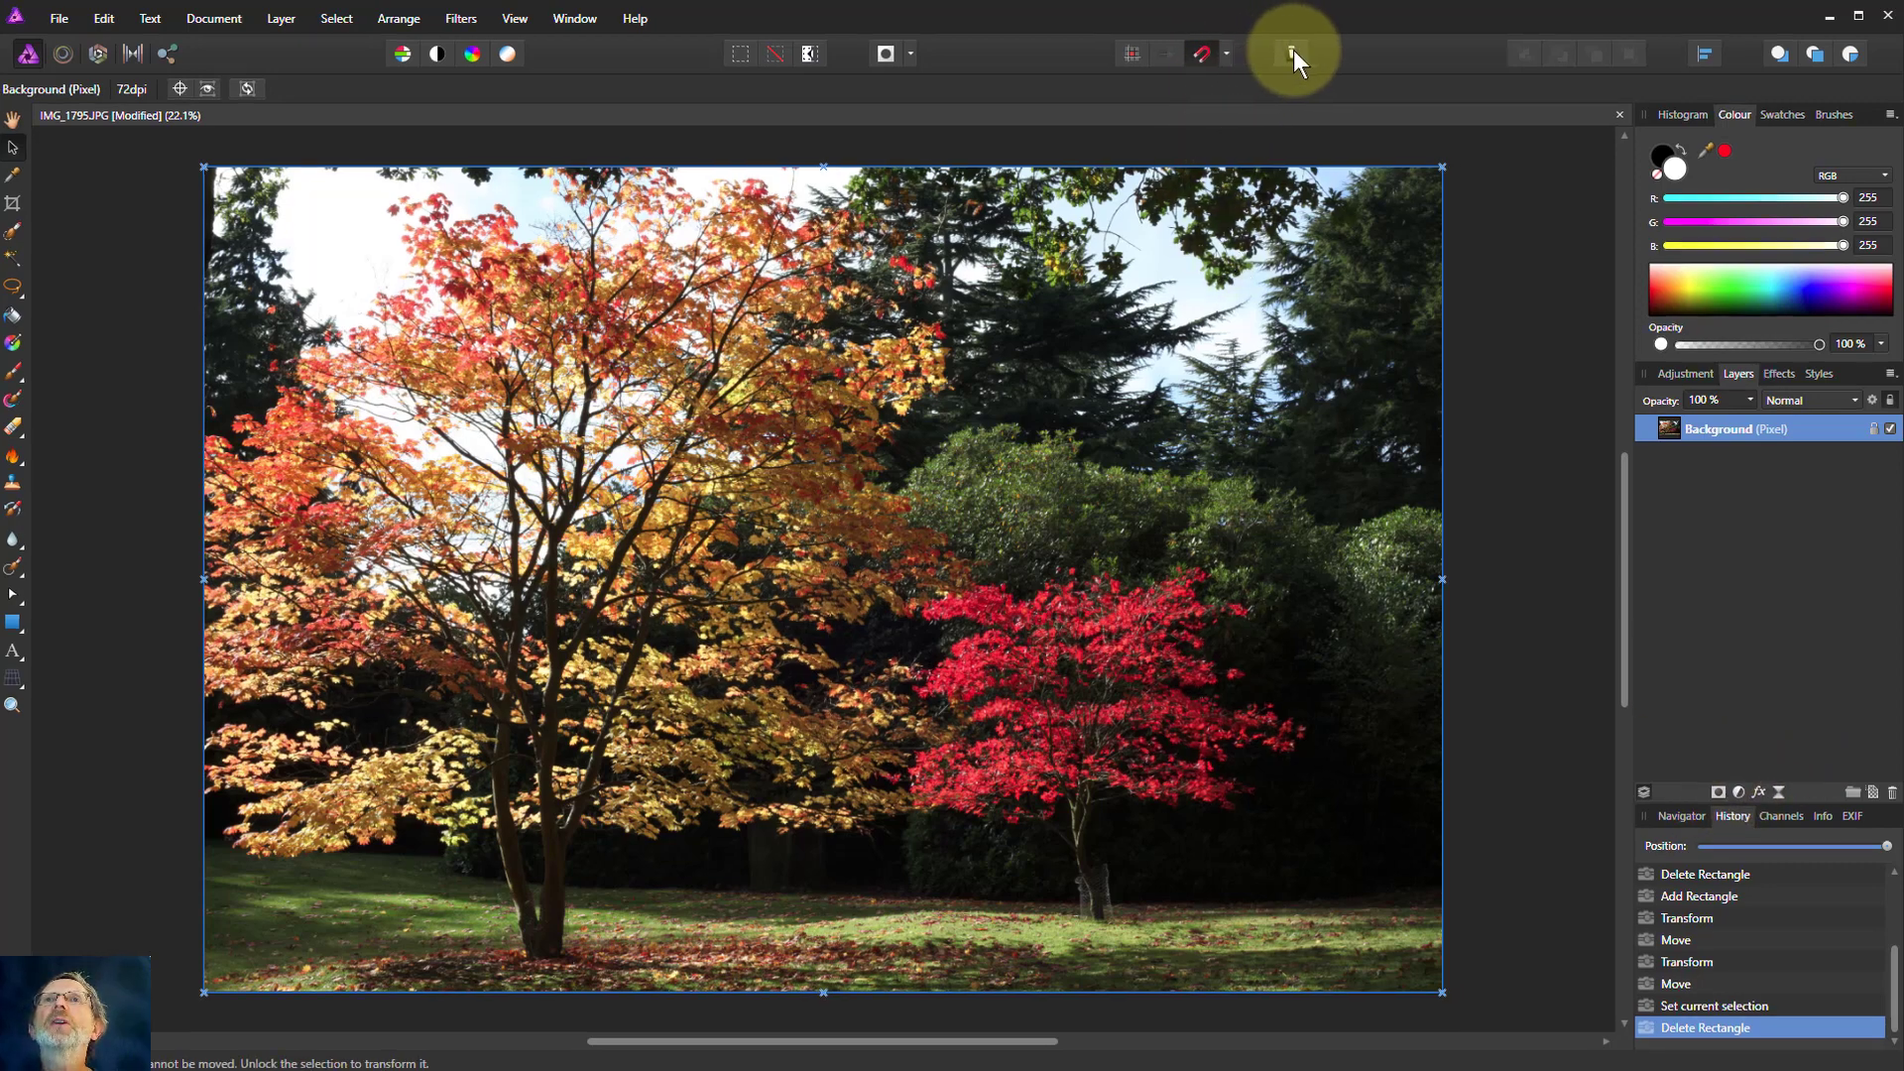
Step: Set the Assistant to 'Add adjustment as new layer', then add a Black & White adjustment
{"action": "left_click", "coordinate": [1294, 53]}
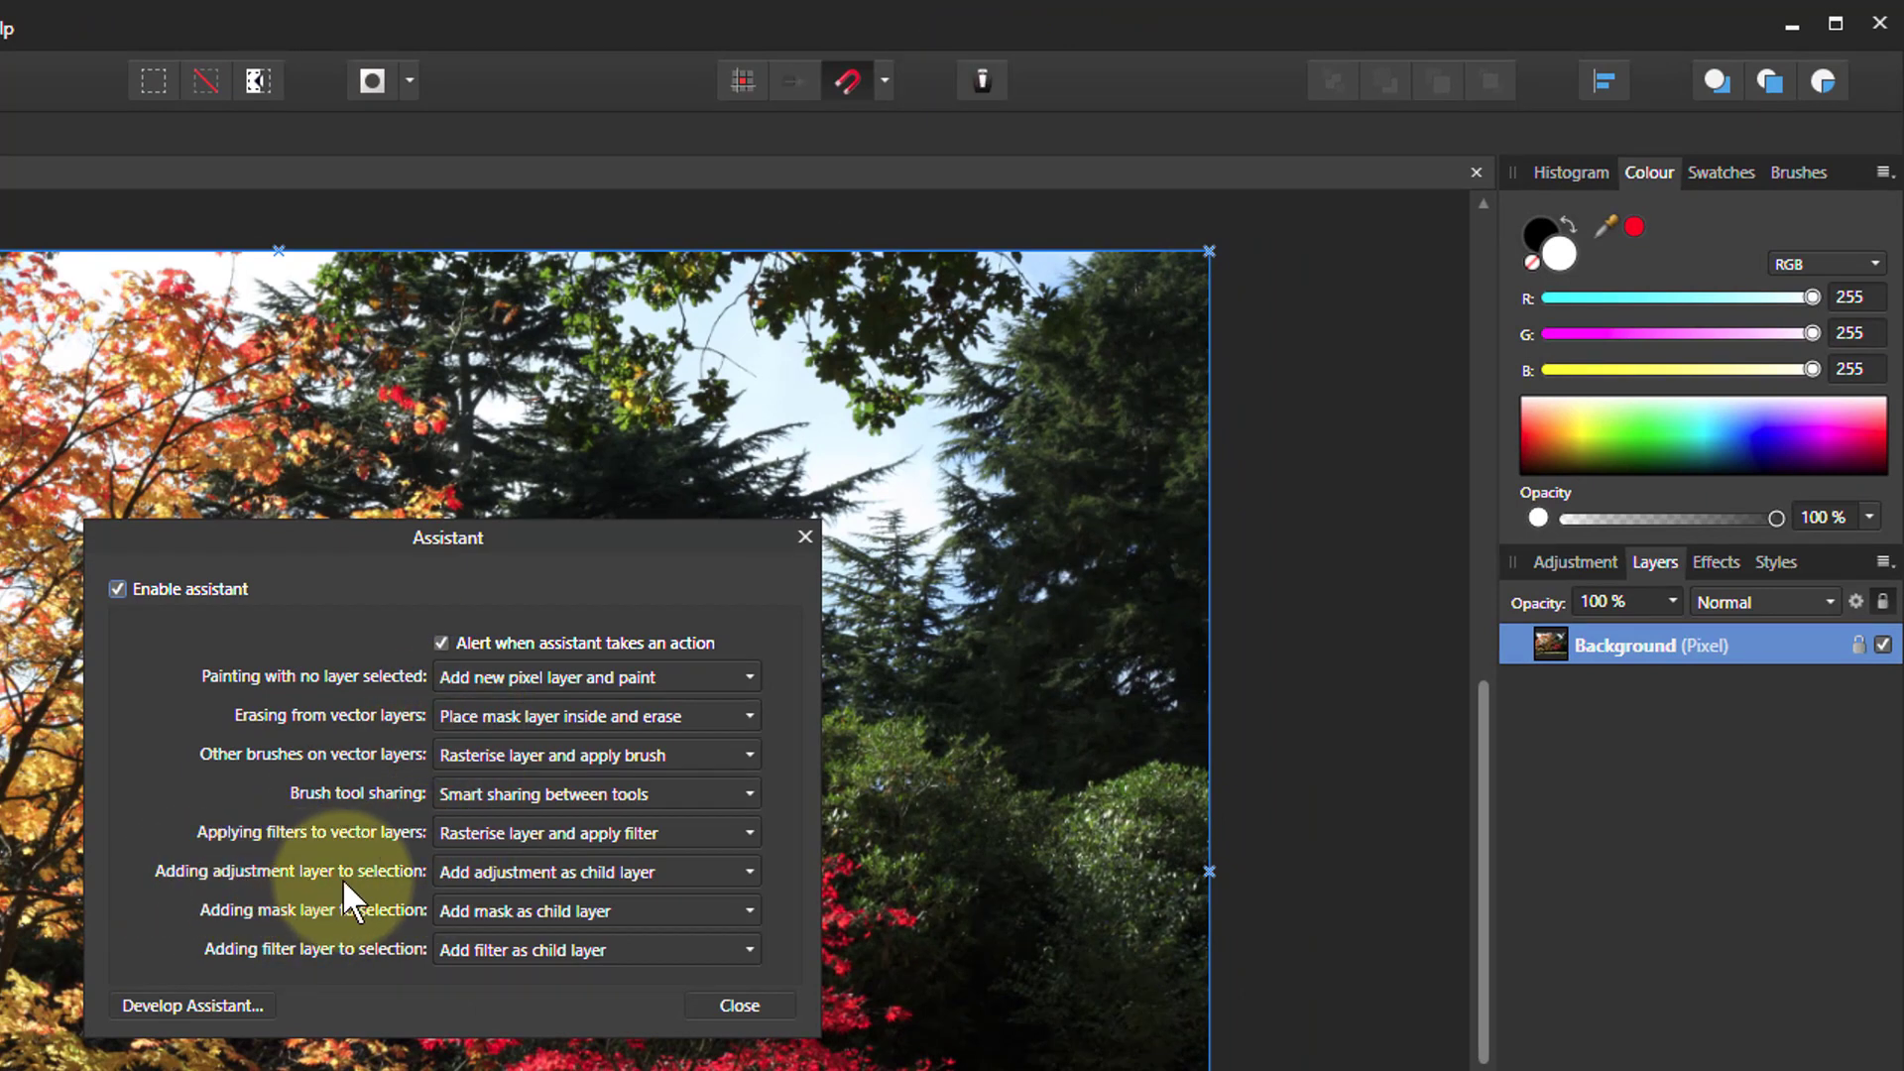
{"action": "left_click", "coordinate": [628, 869]}
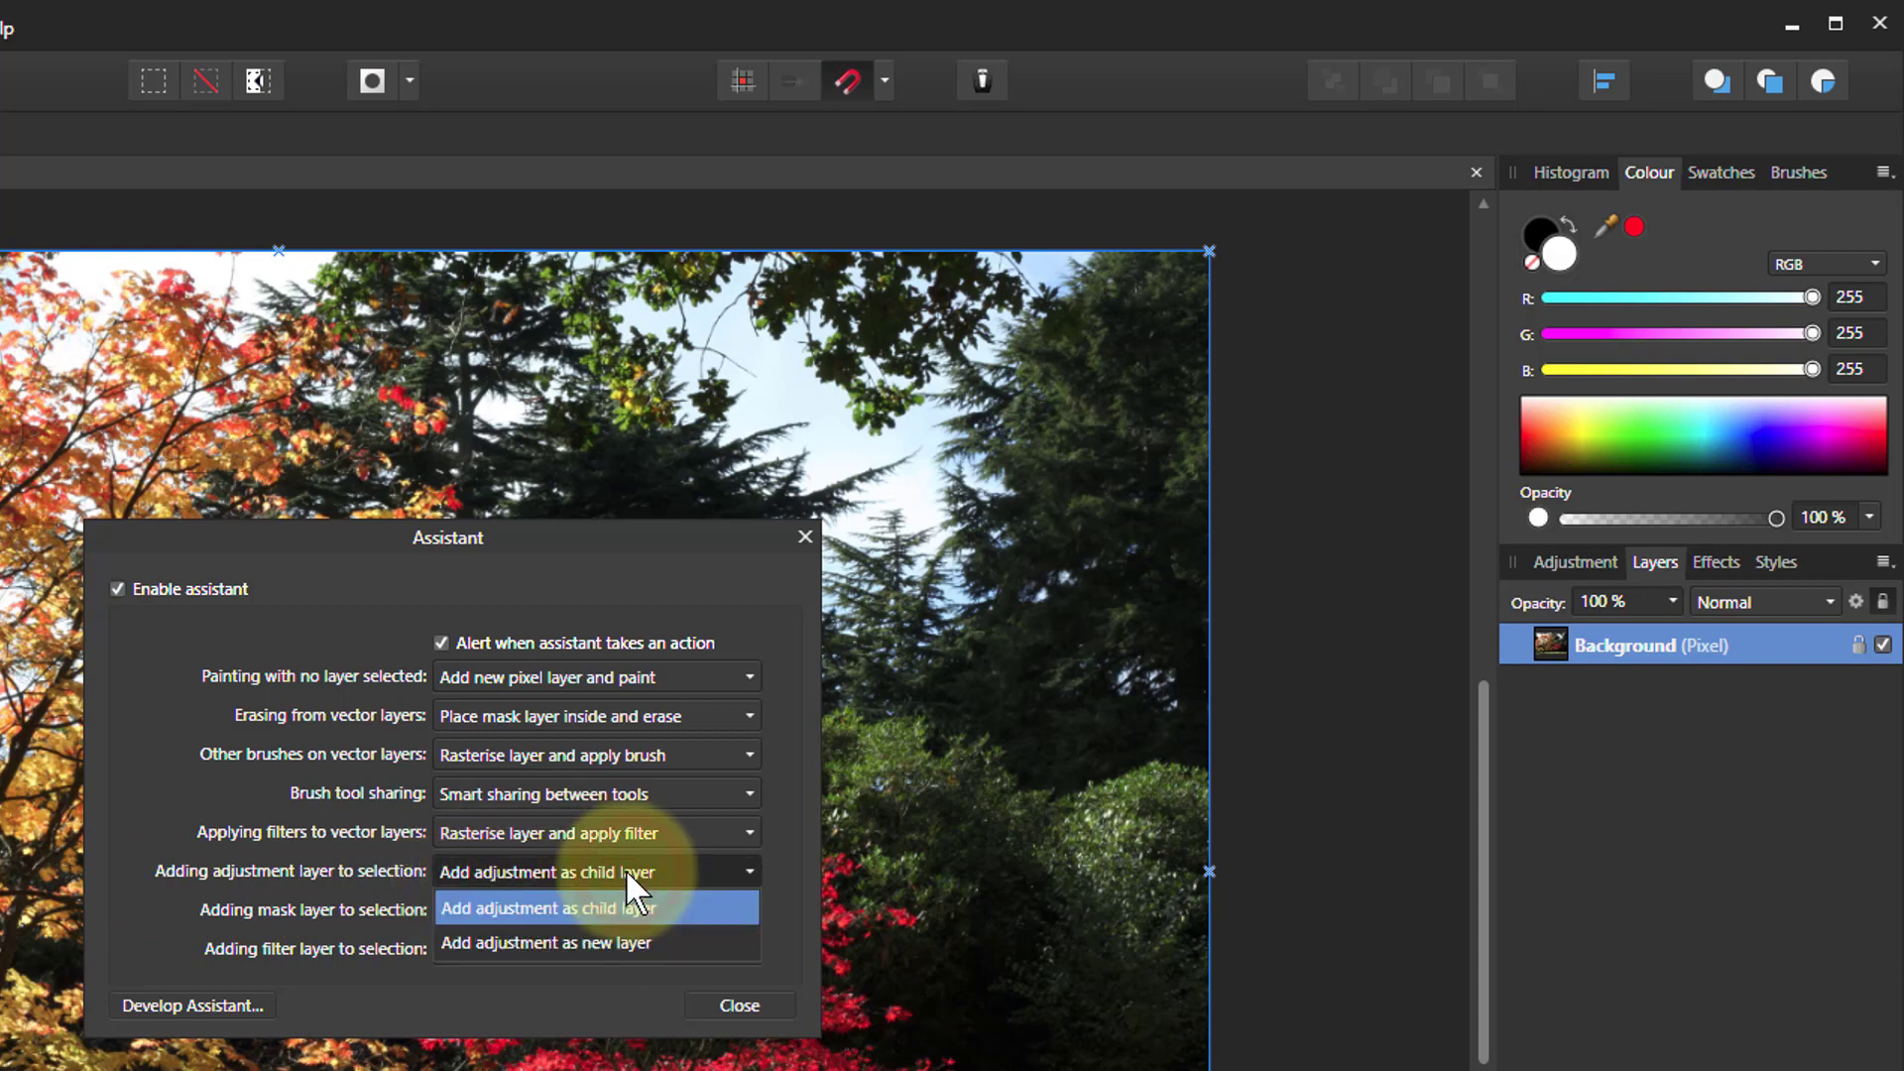
{"action": "left_click", "coordinate": [593, 942]}
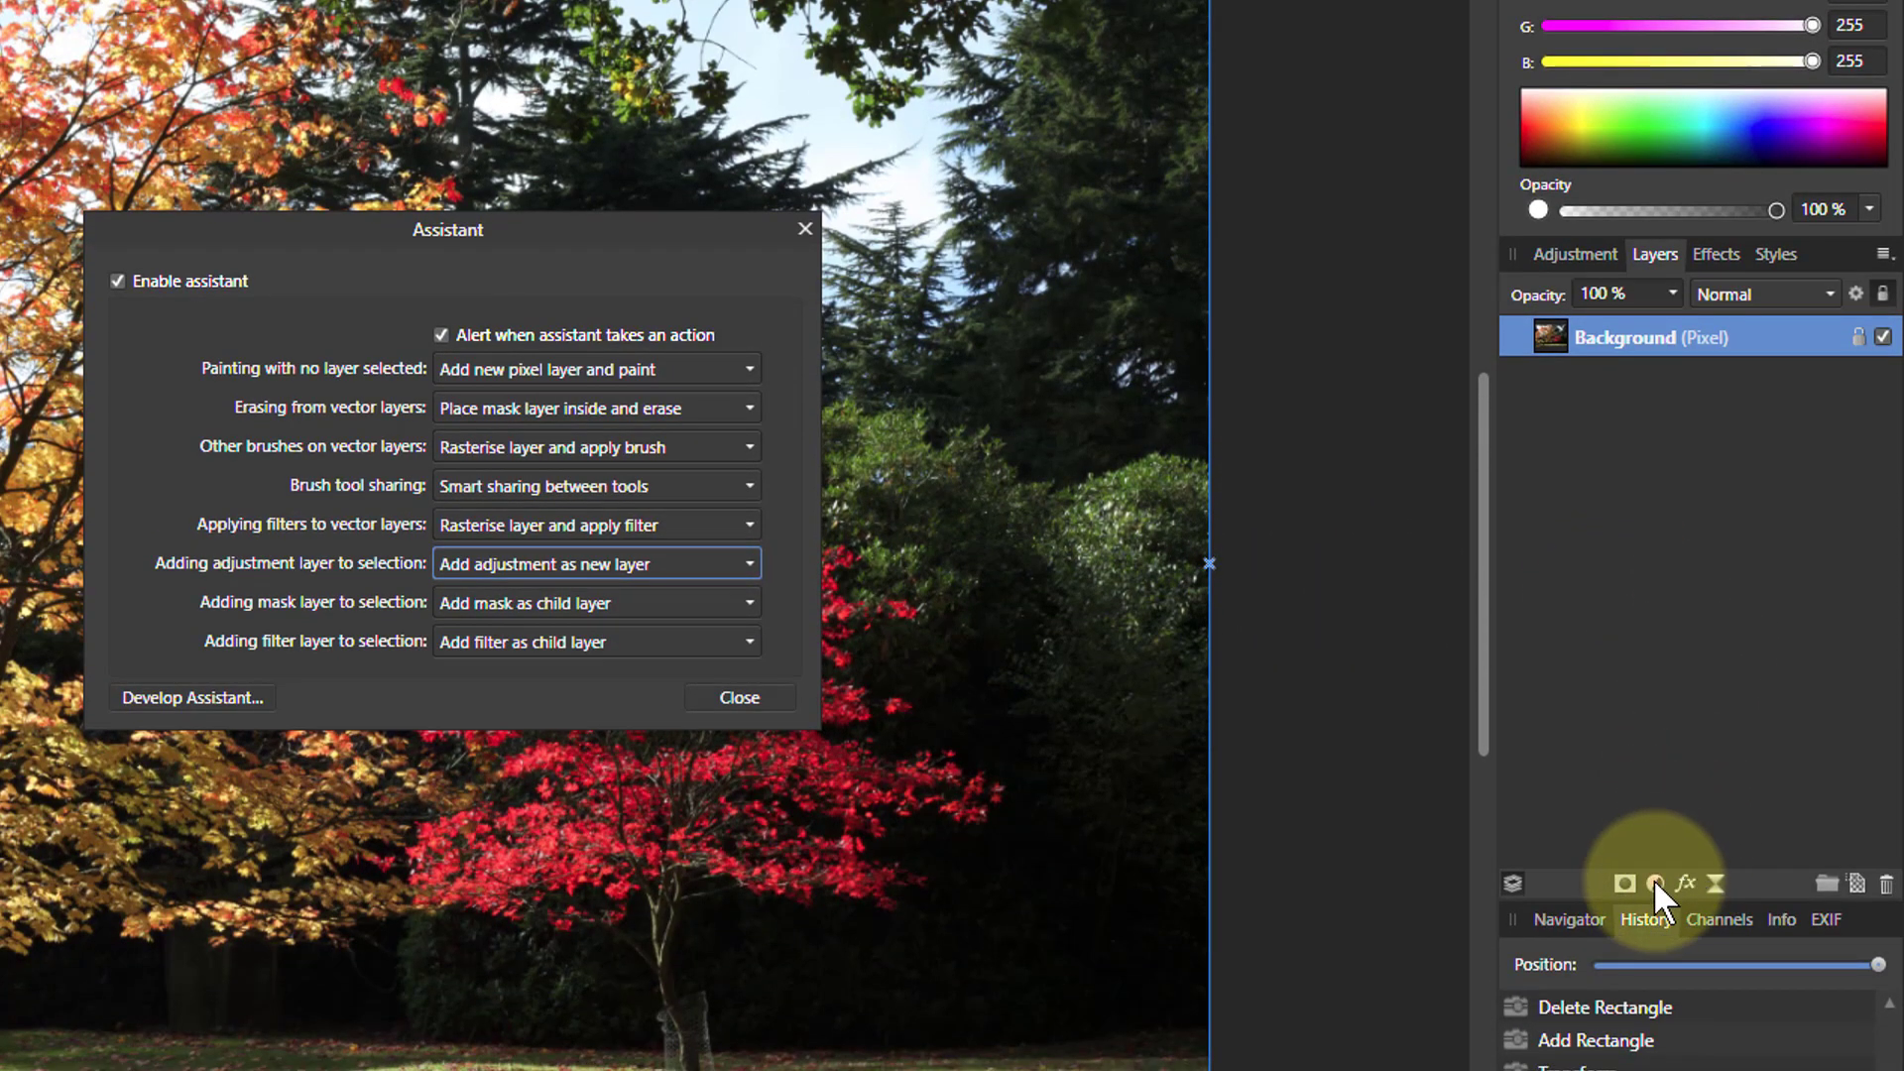
{"action": "left_click", "coordinate": [1653, 882]}
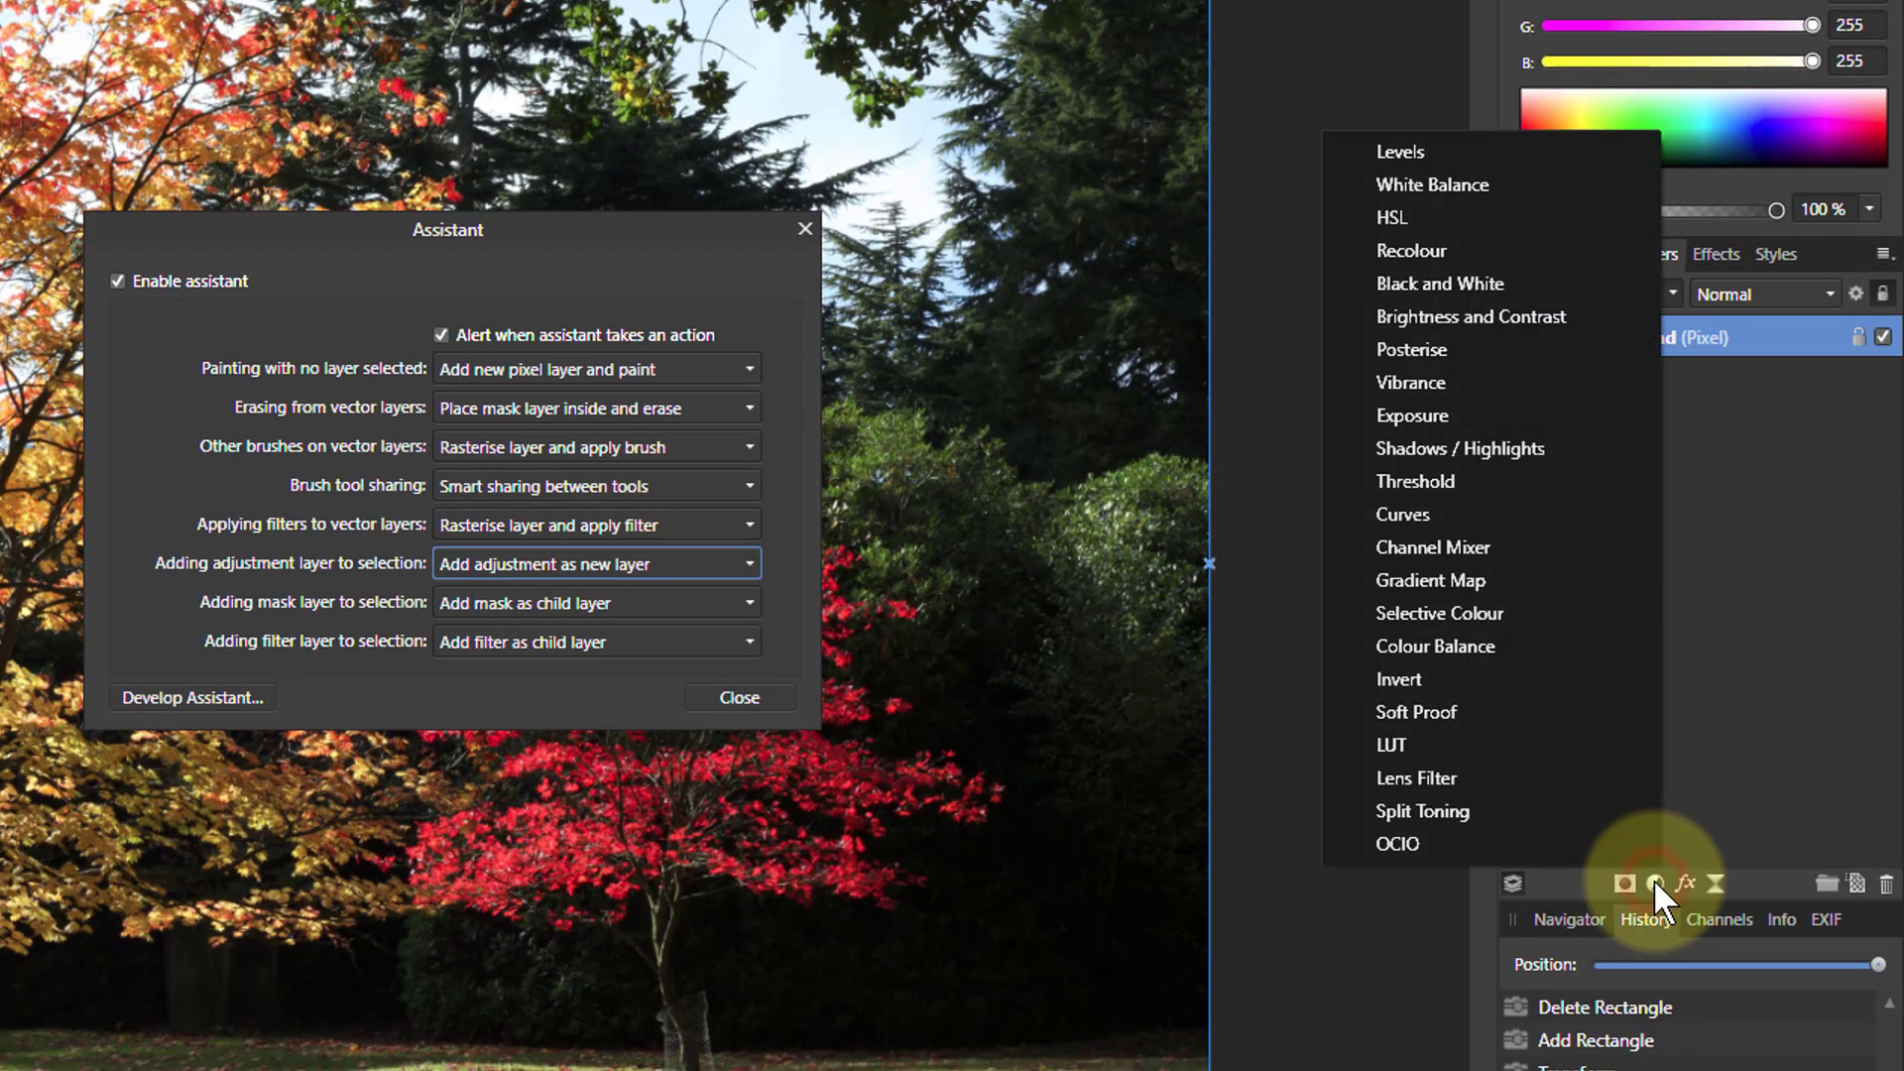
{"action": "left_click", "coordinate": [1441, 285]}
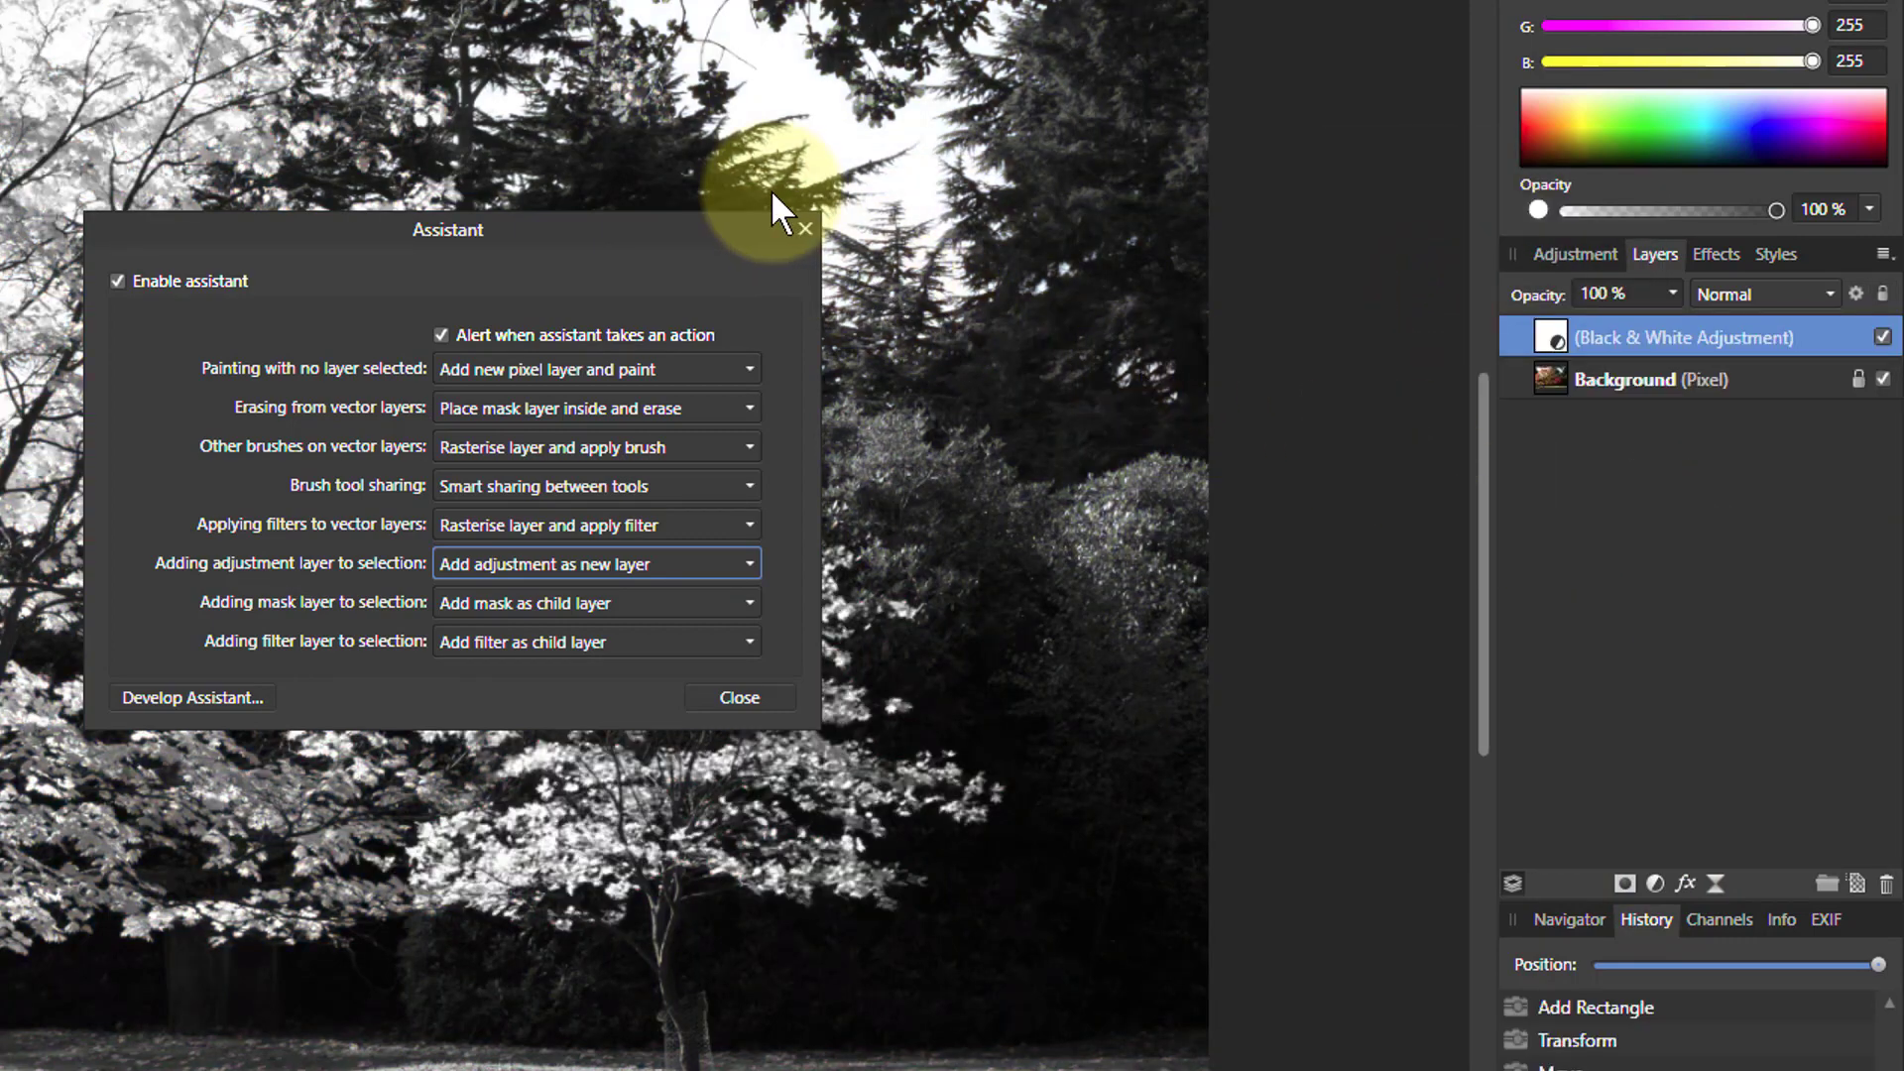
Step: Close the Assistant and Black & White dialogs, then bring up the adjustments list again
{"action": "left_click", "coordinate": [806, 226]}
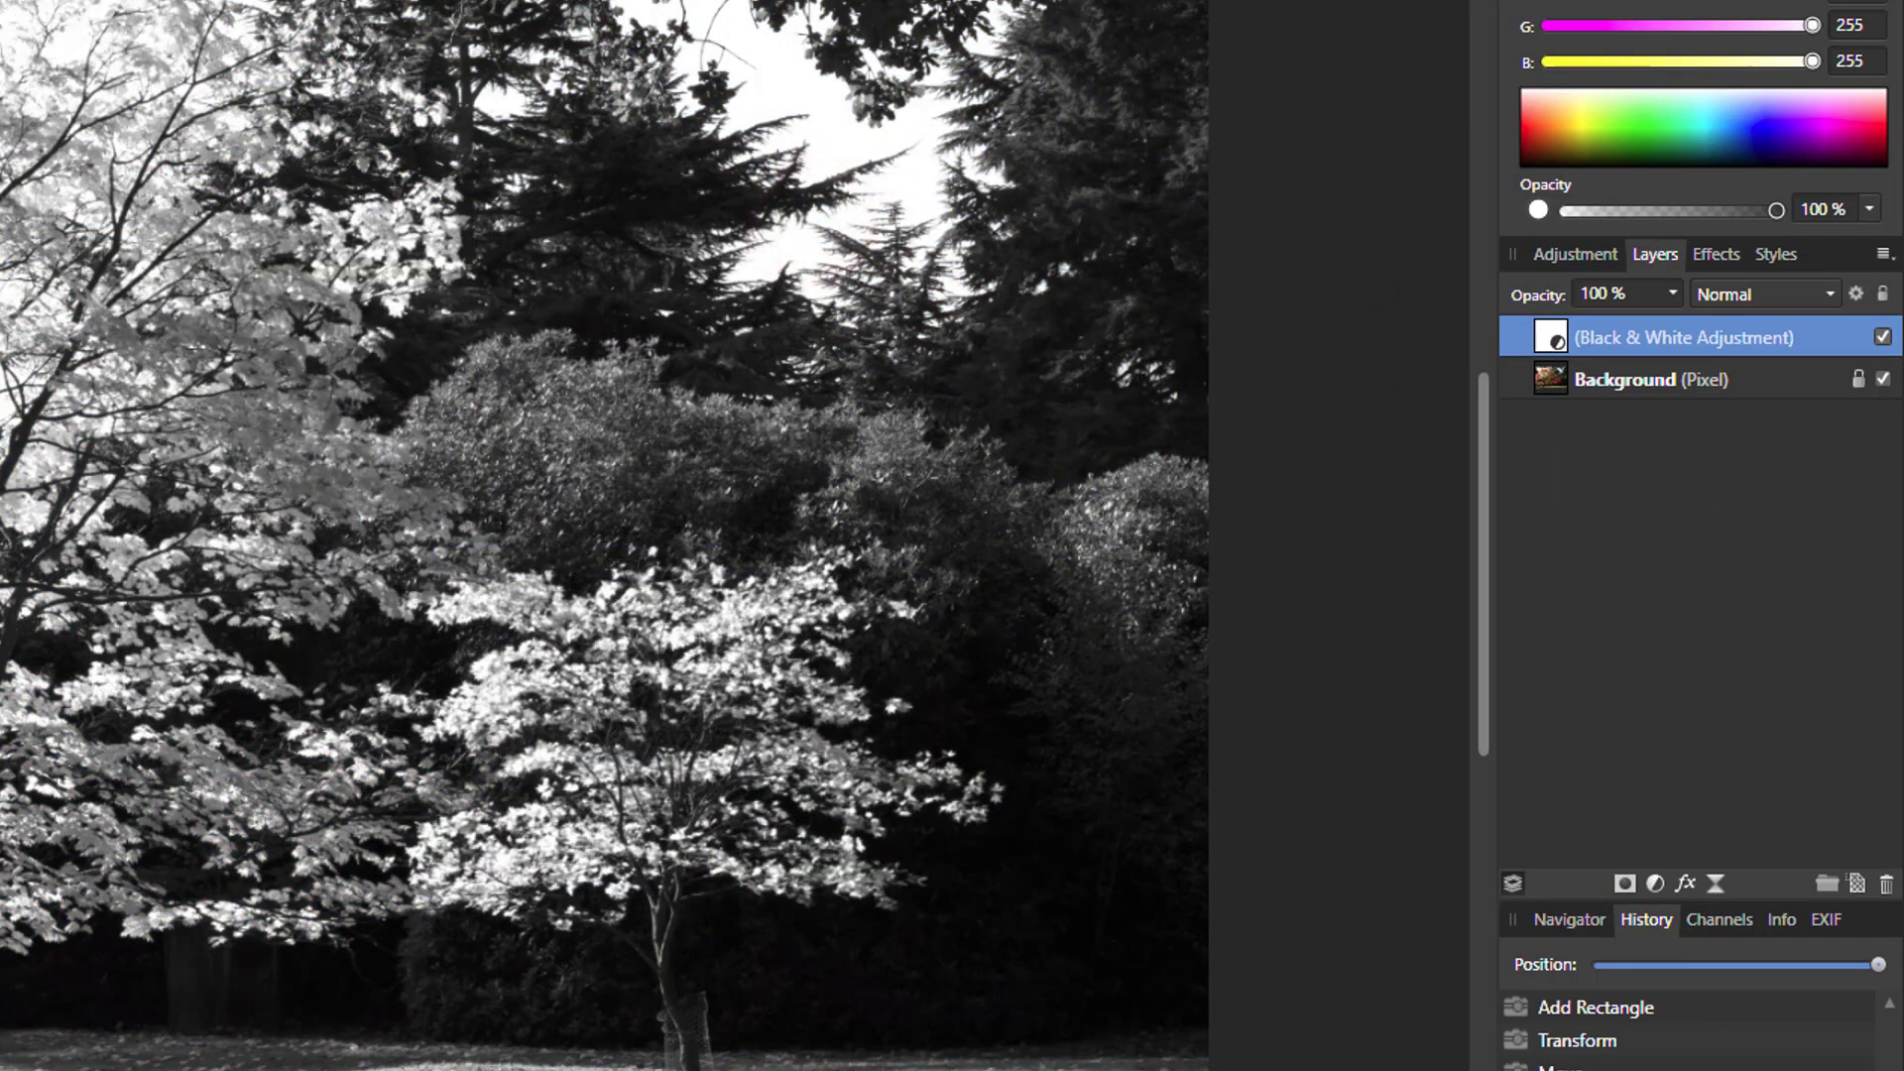
{"action": "left_click_drag", "start_coordinate": [1354, 716], "coordinate": [1307, 571]}
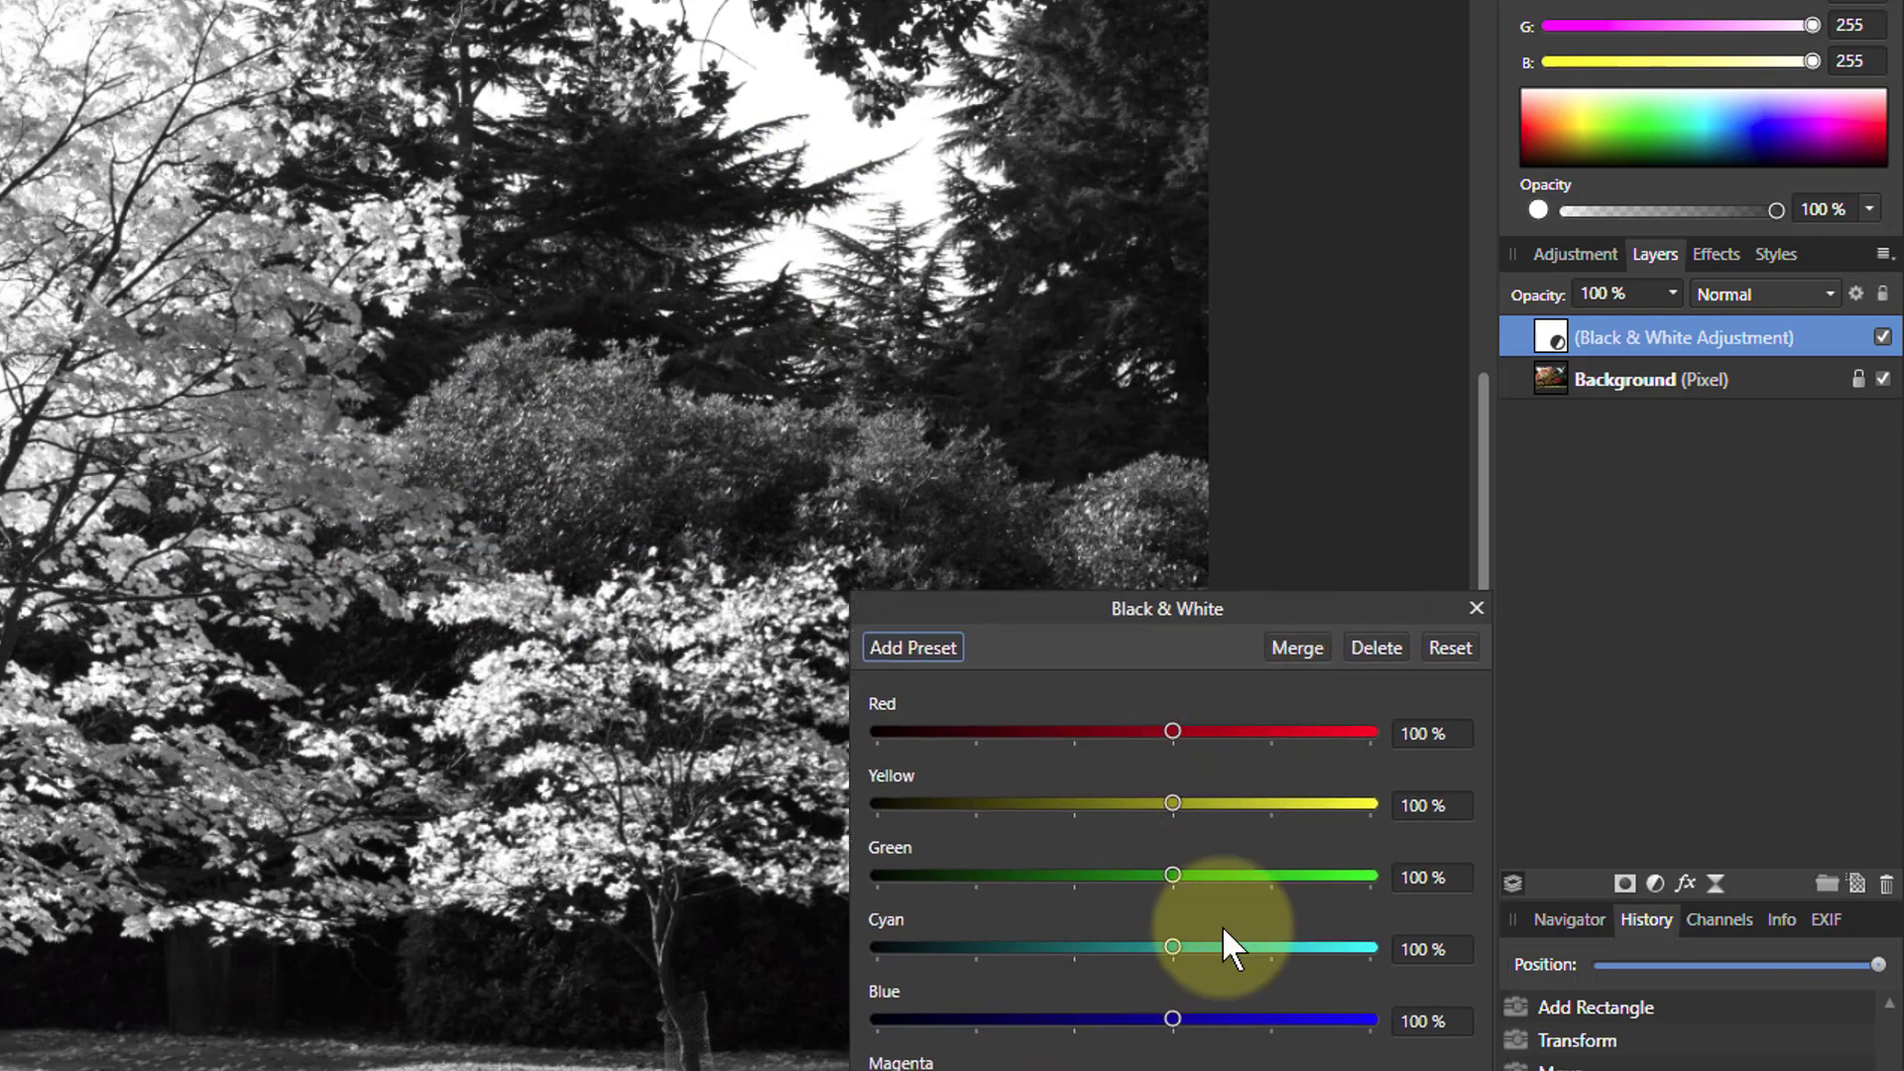
{"action": "left_click", "coordinate": [1474, 609]}
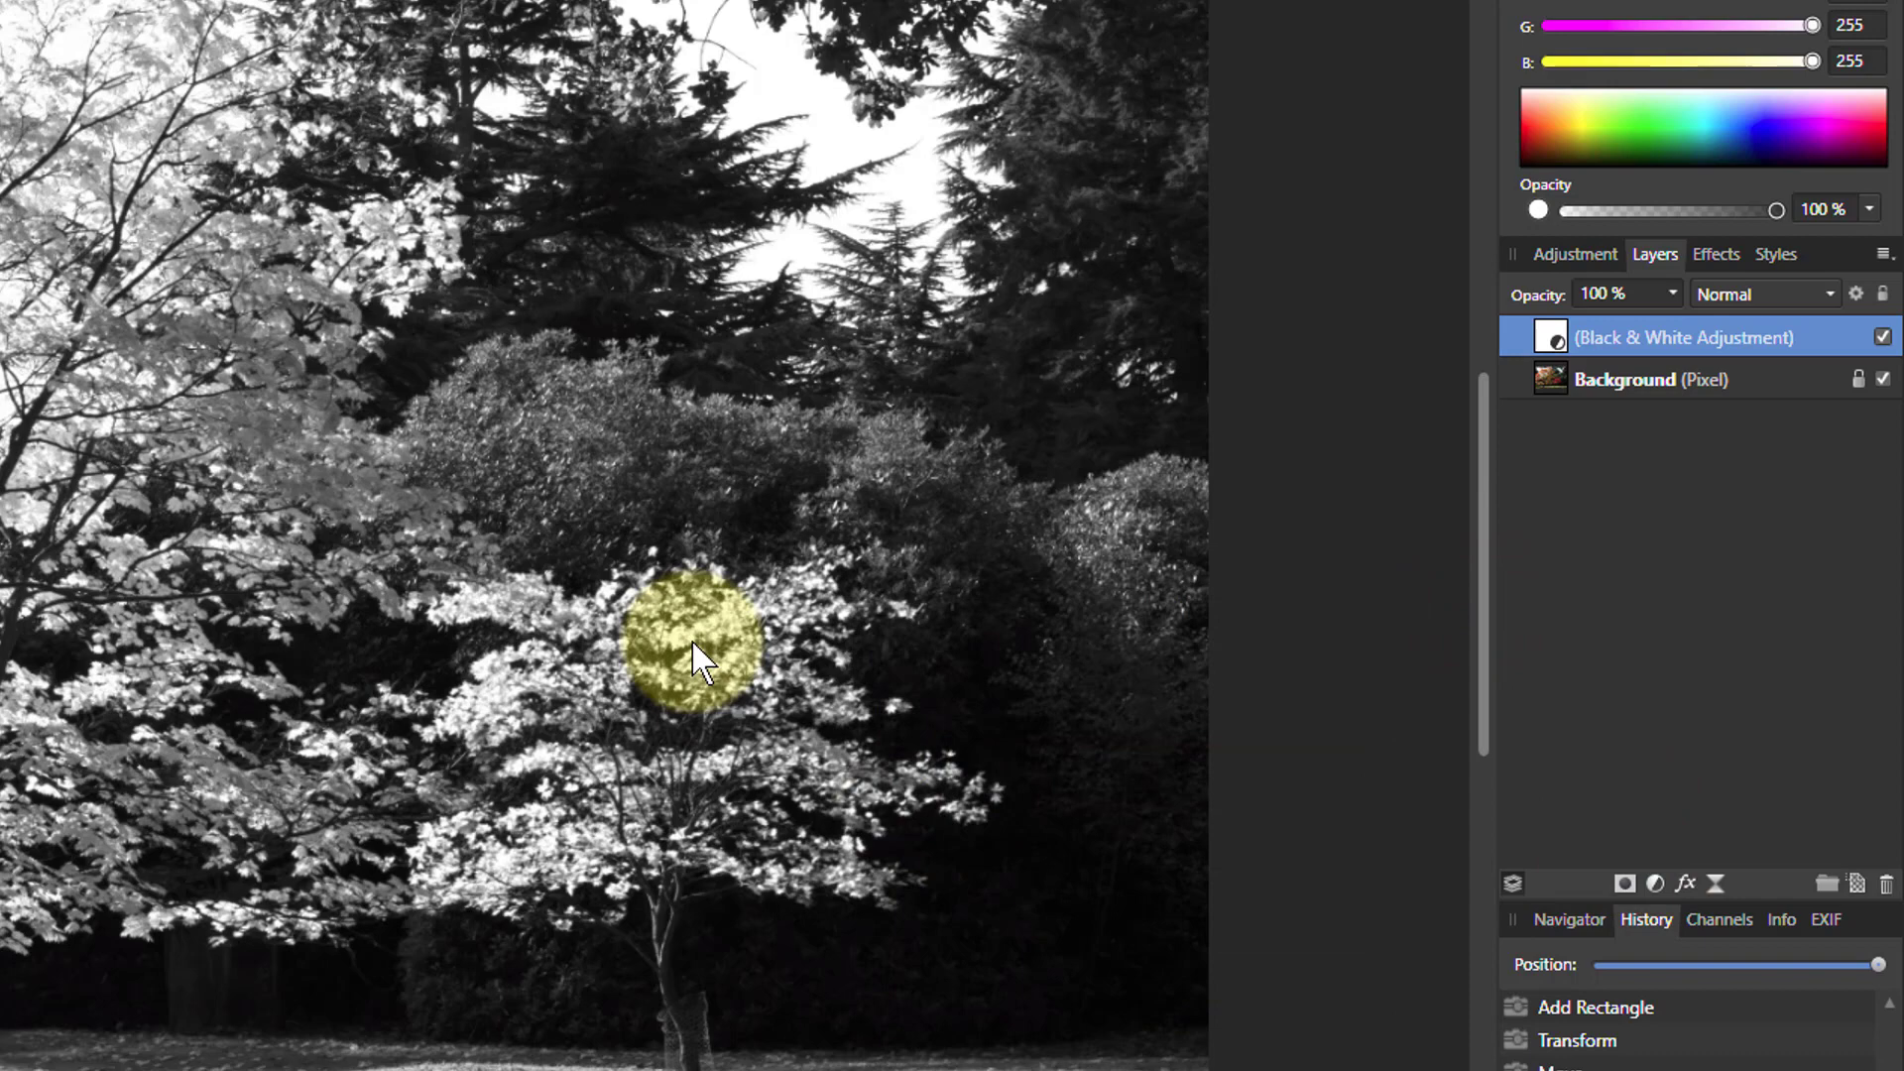
{"action": "left_click", "coordinate": [1654, 882]}
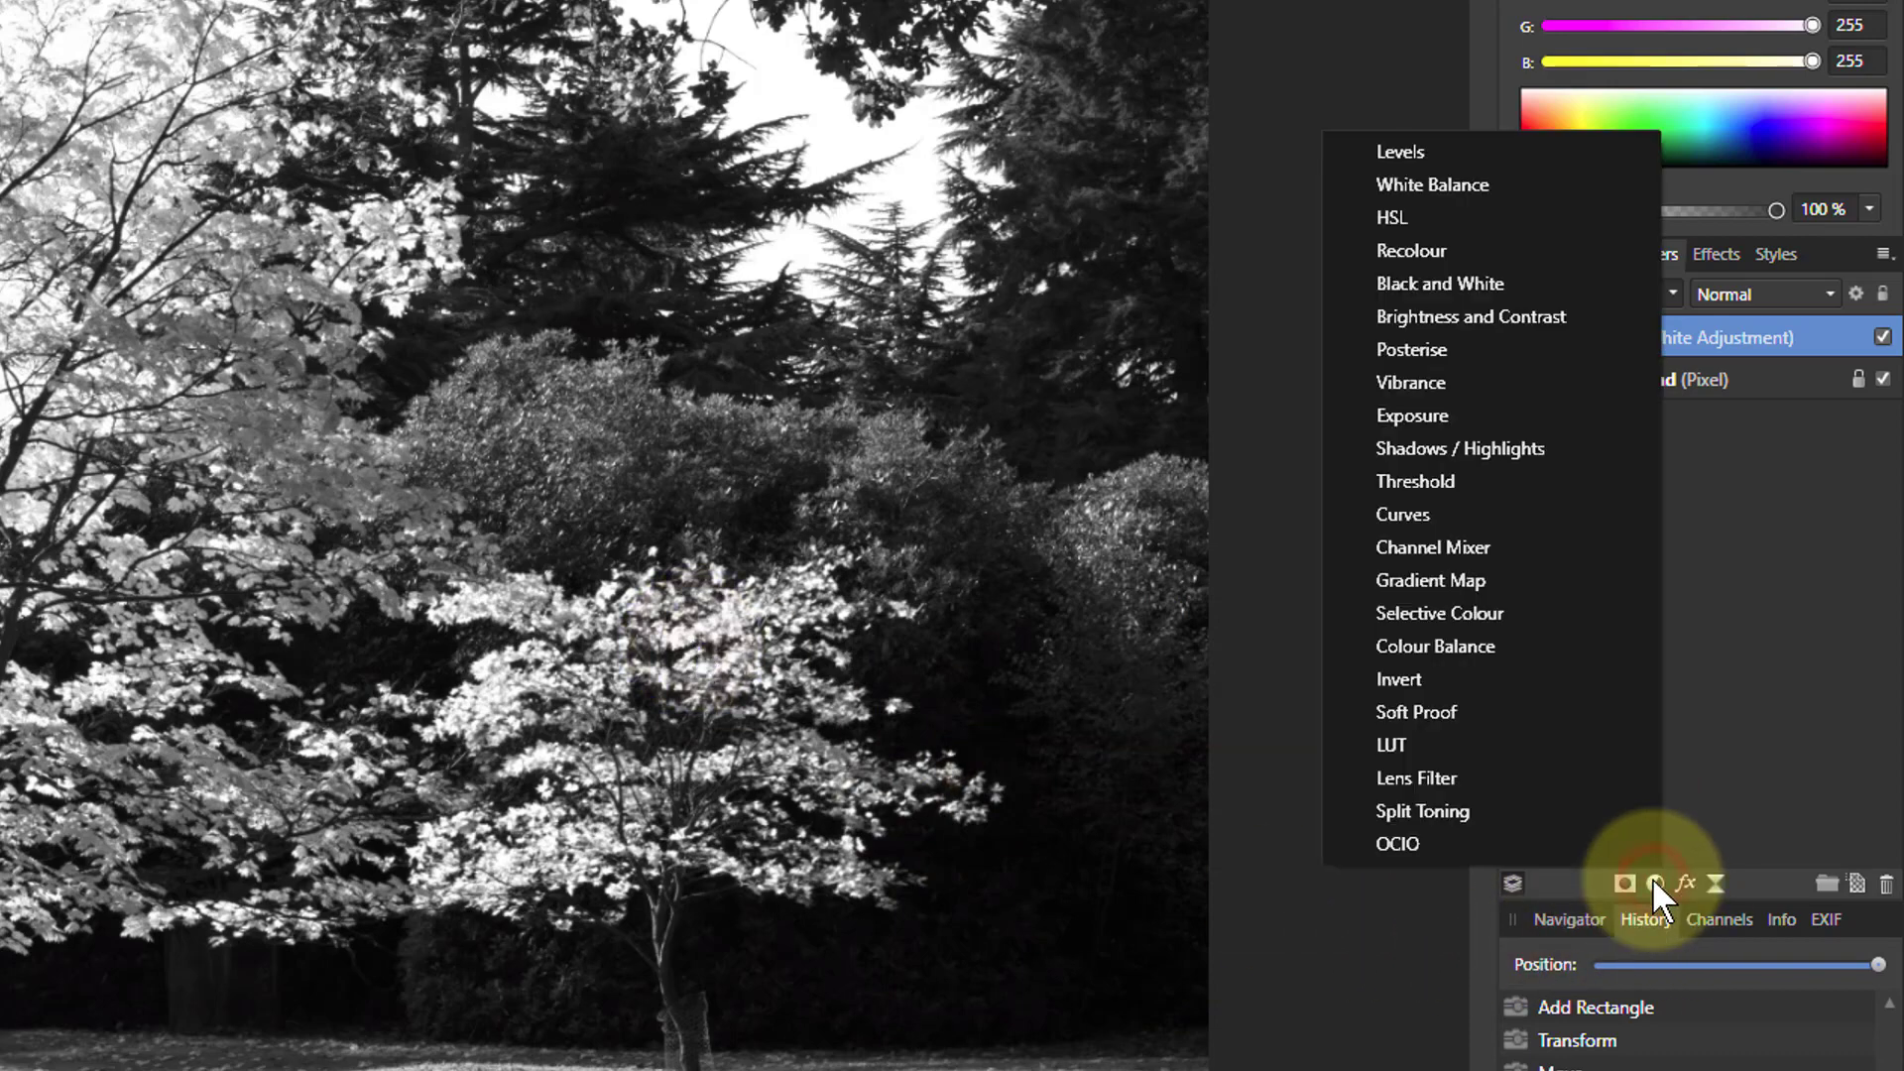
Step: Add a Colour Balance adjustment with Cyan/Red at -100% and Magenta/Green at 100%
{"action": "left_click", "coordinate": [1466, 645]}
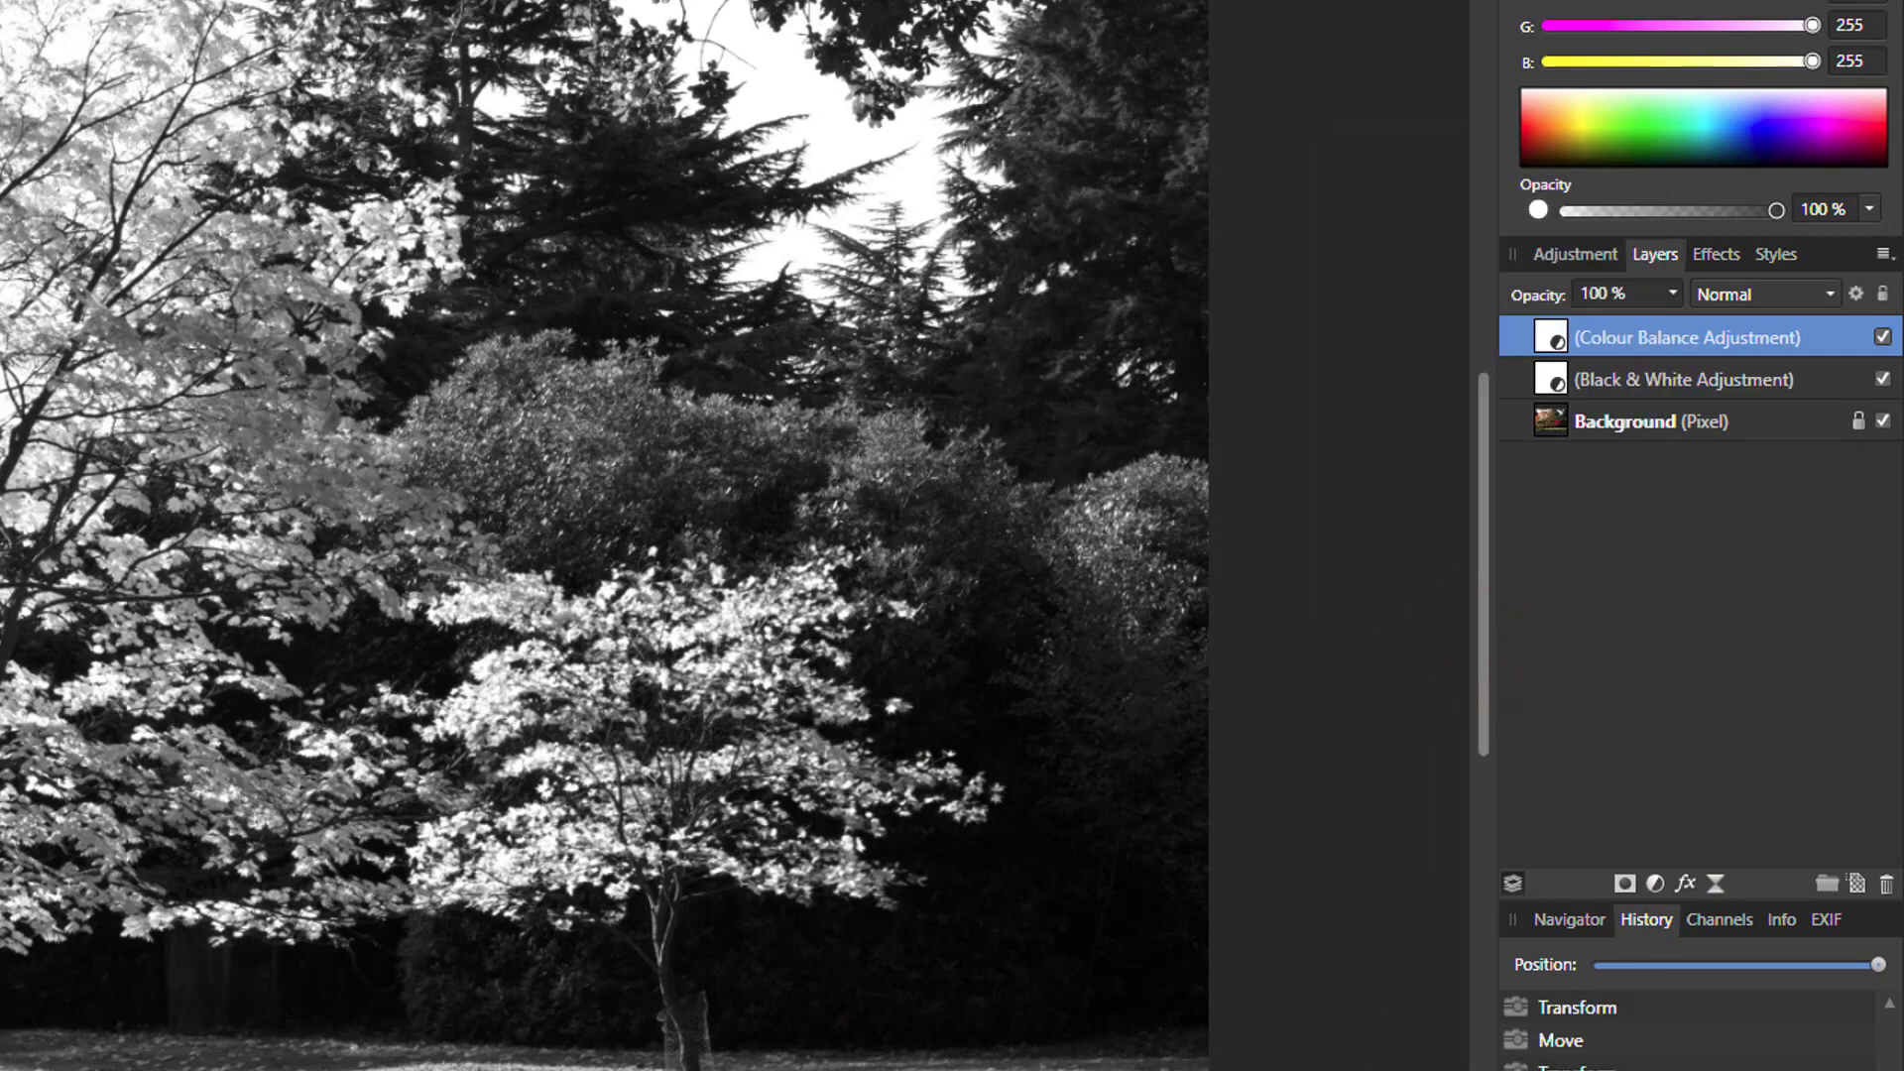
{"action": "left_click_drag", "start_coordinate": [1302, 694], "coordinate": [1323, 582]}
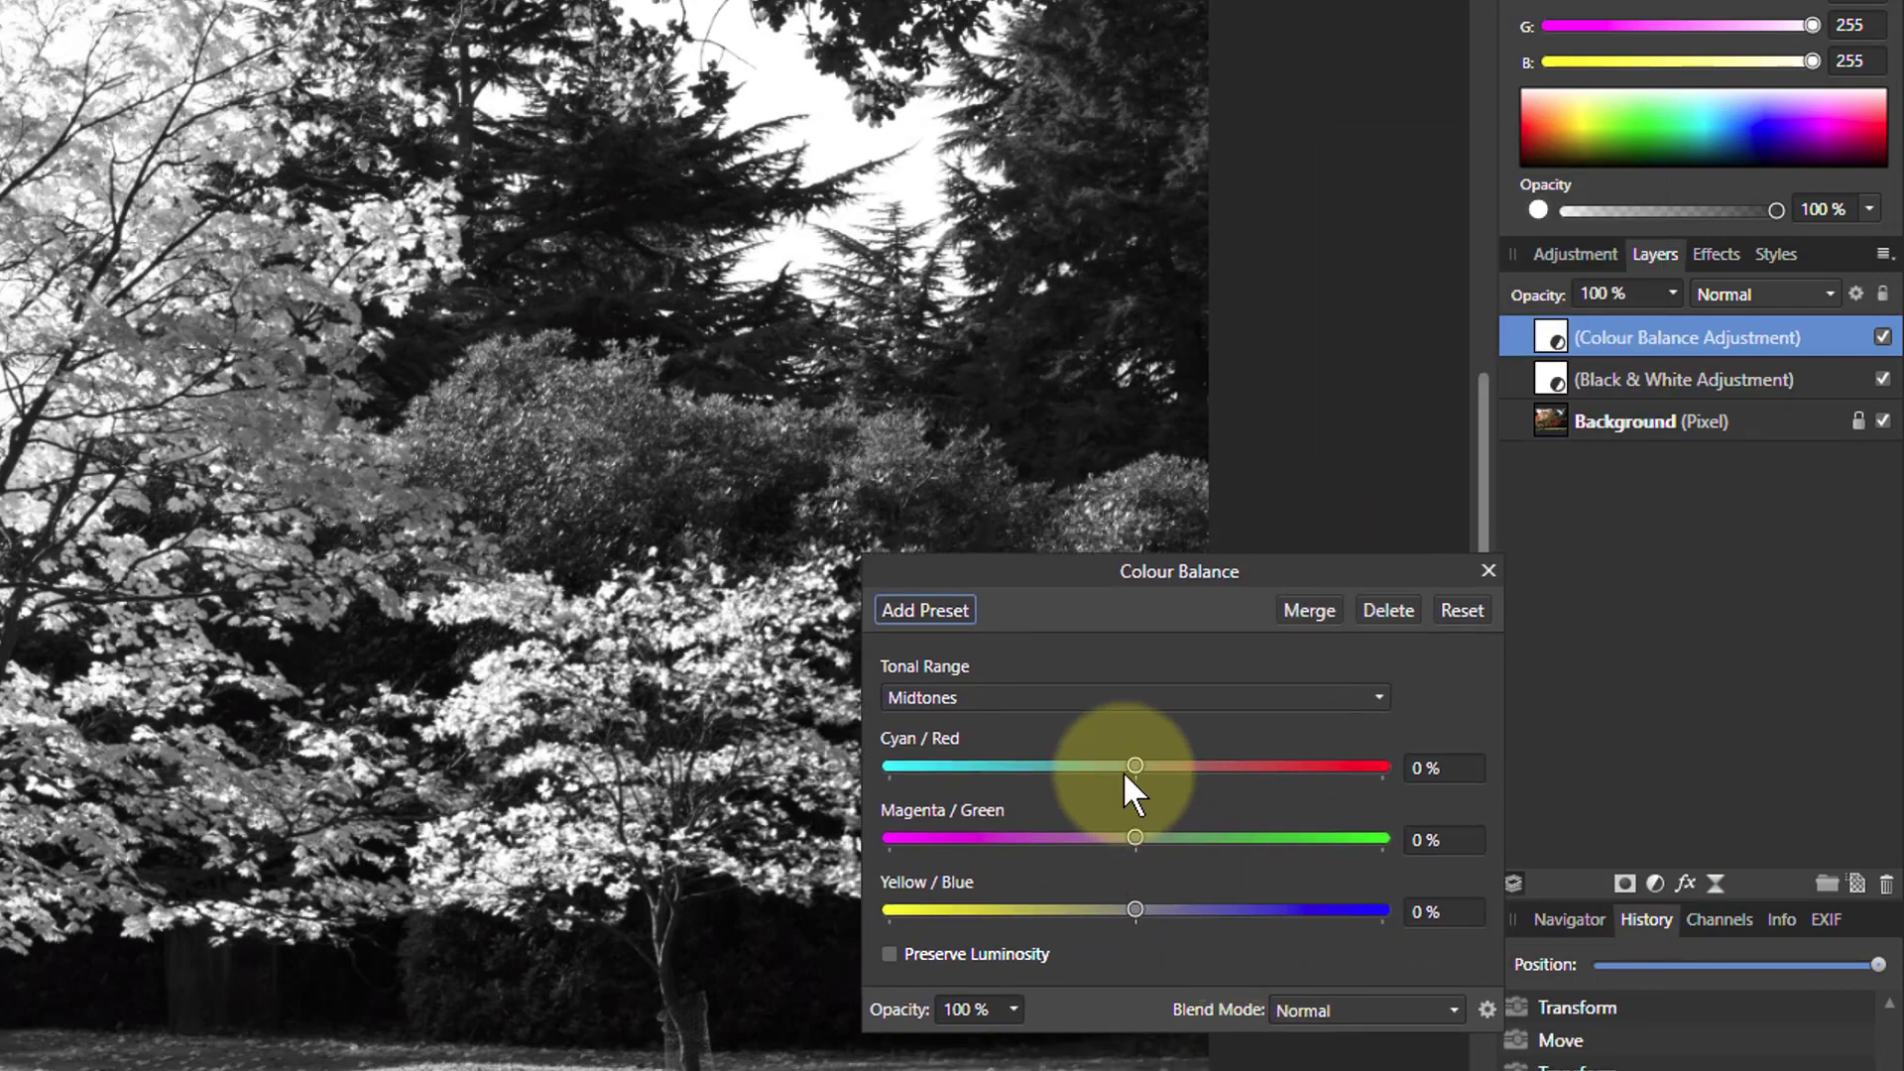
{"action": "left_click_drag", "start_coordinate": [1137, 766], "coordinate": [843, 790]}
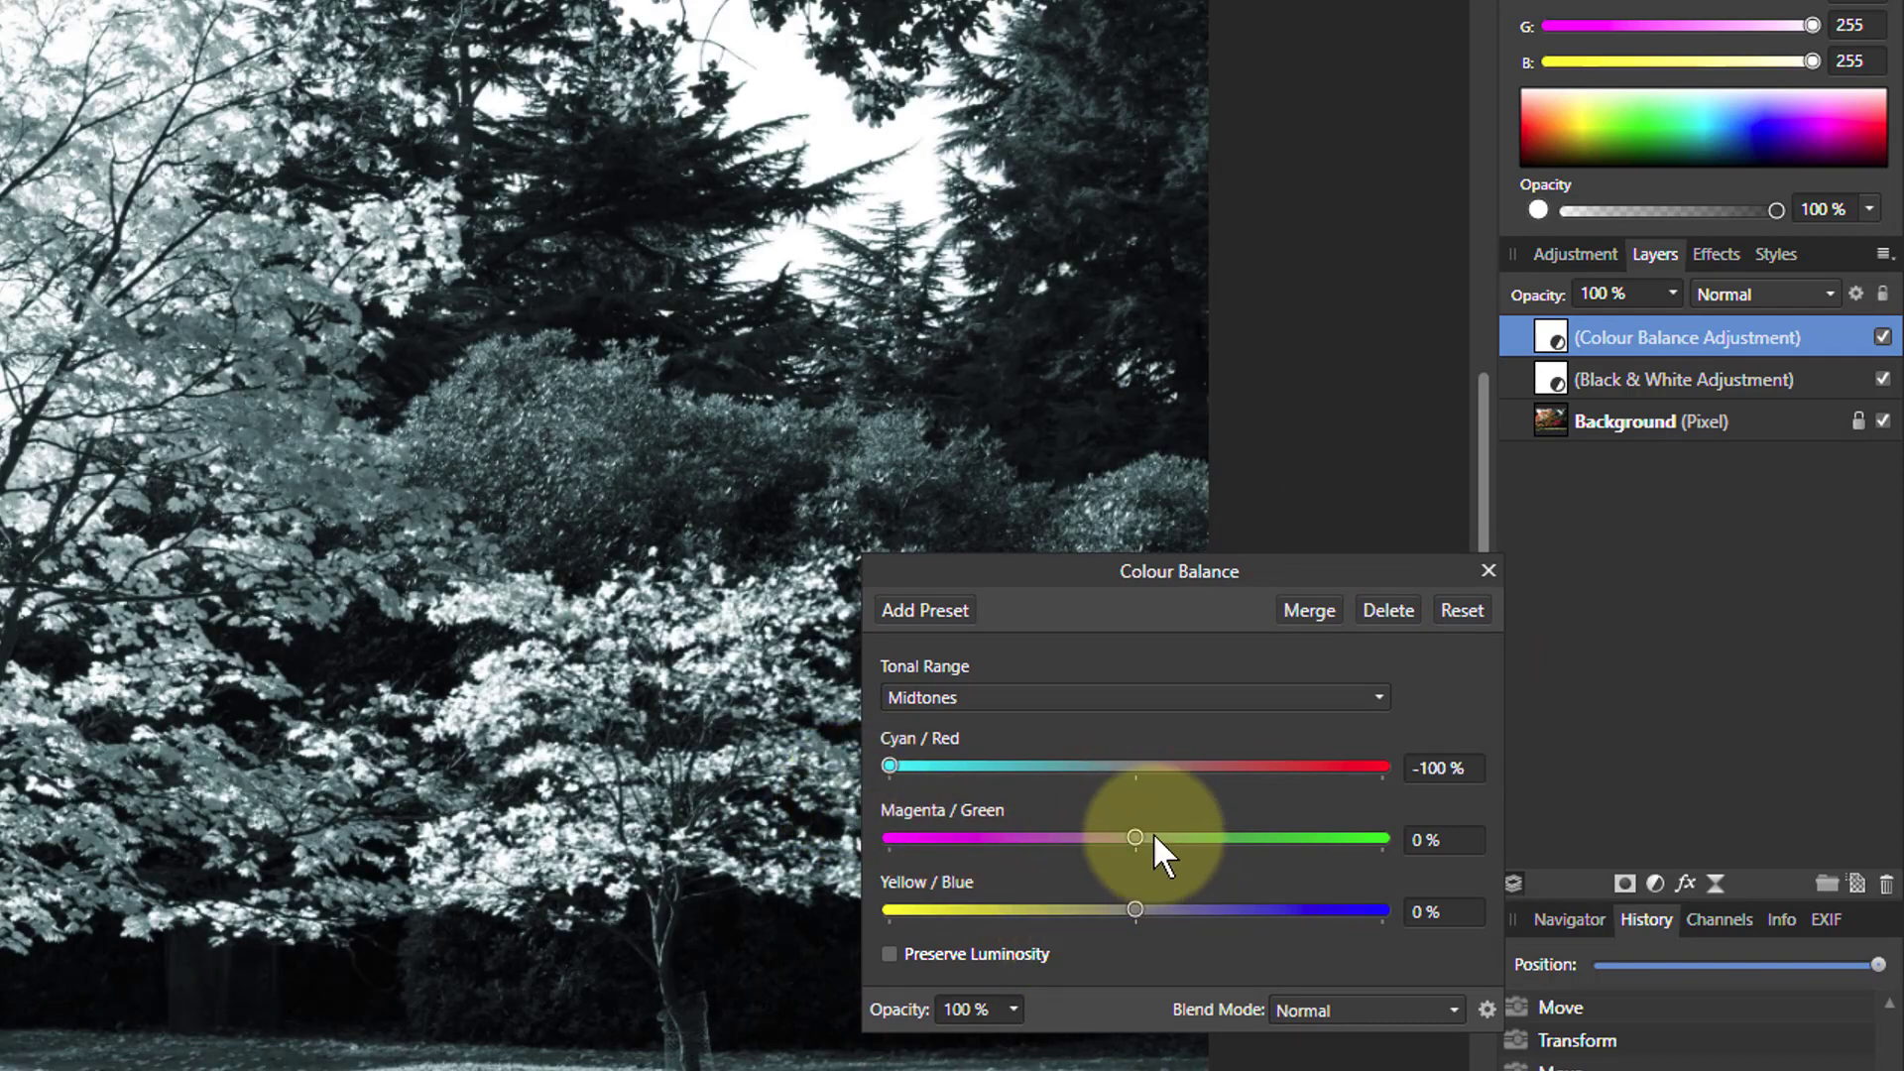
{"action": "left_click_drag", "start_coordinate": [1136, 837], "coordinate": [1485, 833]}
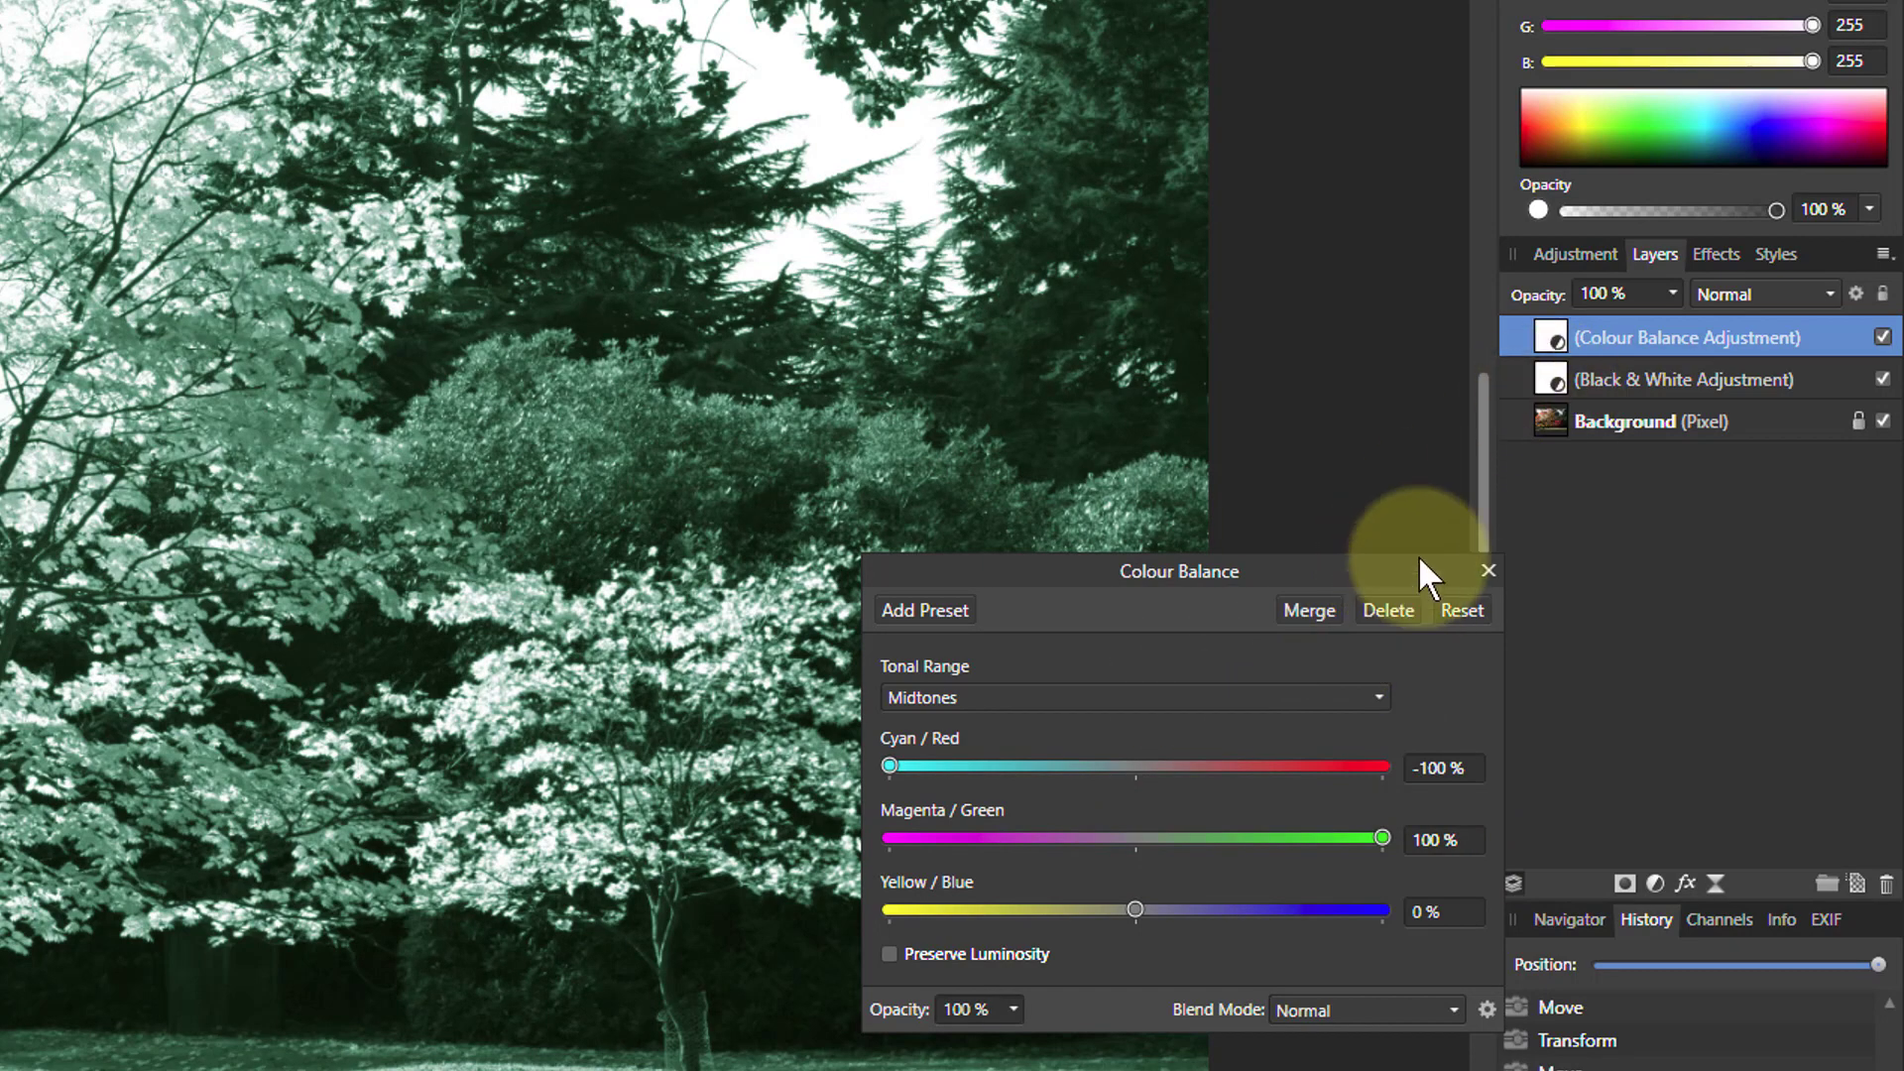
{"action": "left_click", "coordinate": [1487, 571]}
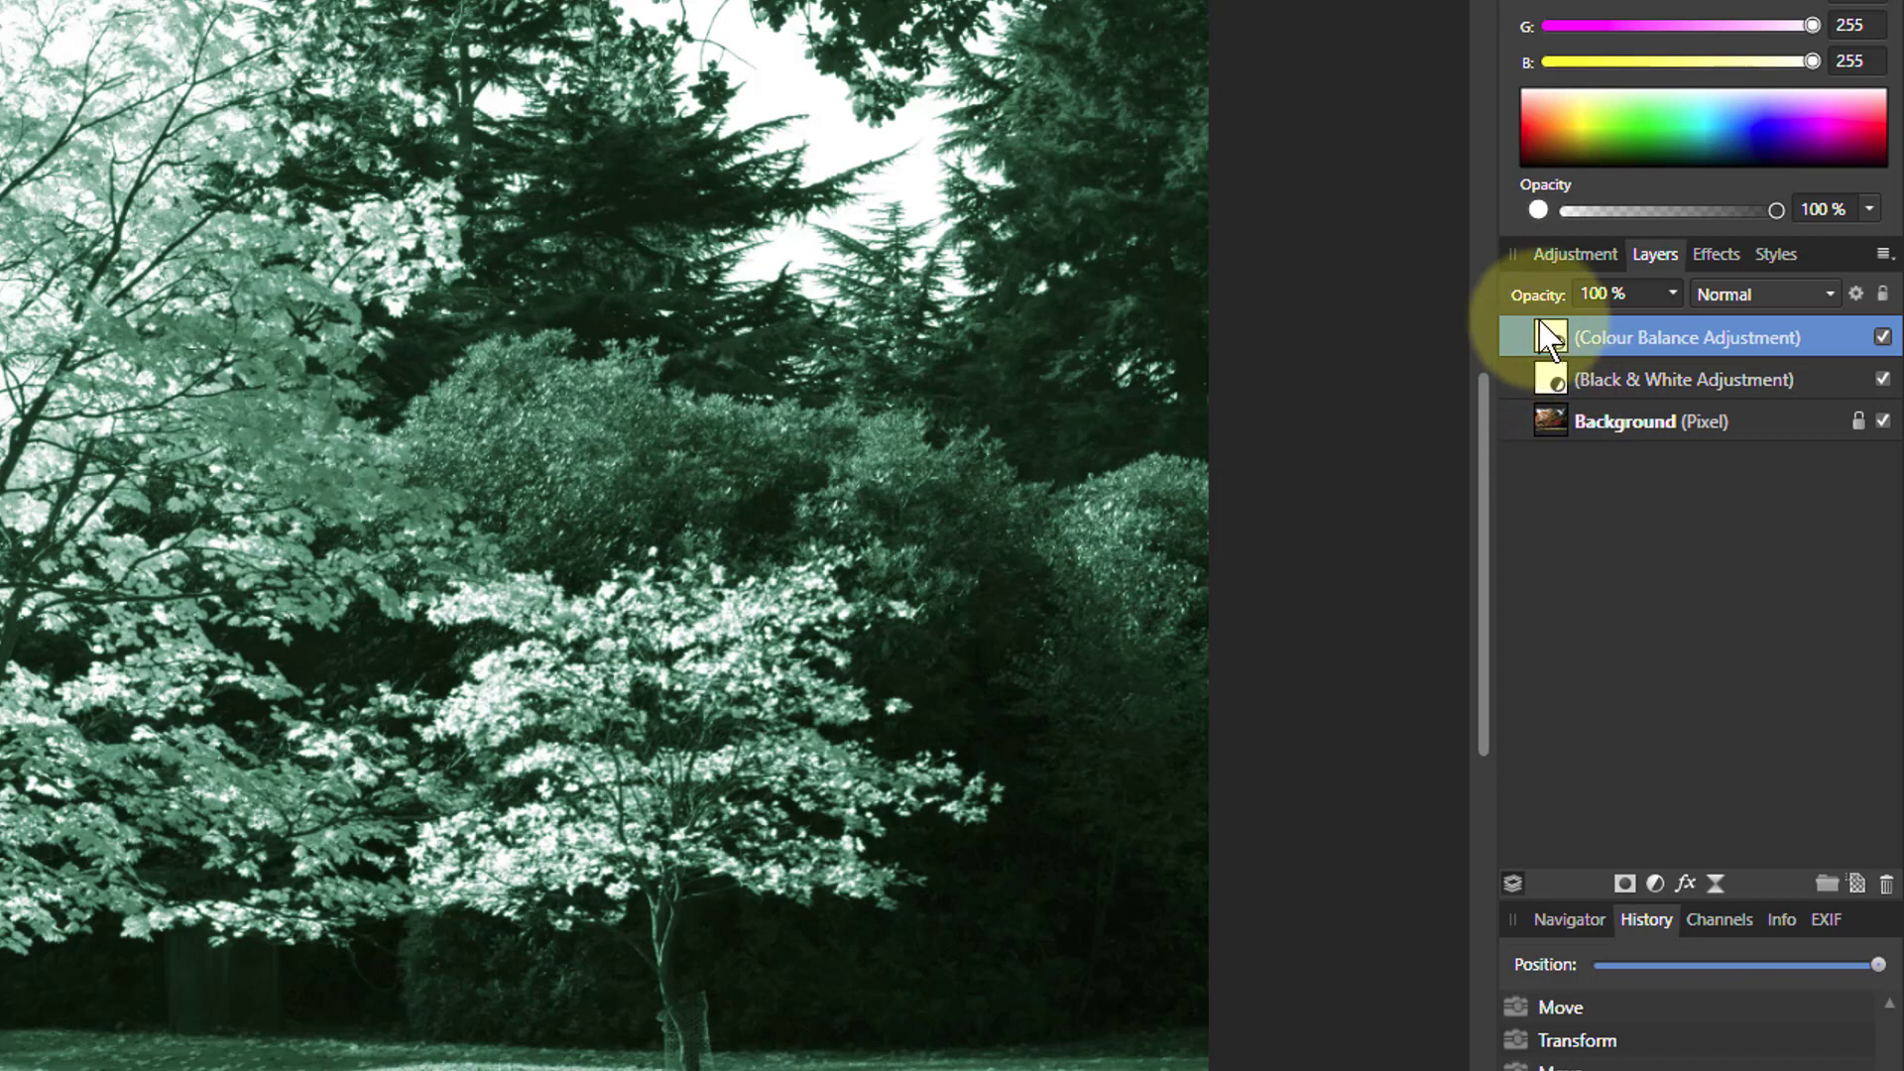
Step: Nest Black & White and Colour Balance inside Background, then move Black & White above Colour Balance
{"action": "left_click_drag", "start_coordinate": [1556, 373], "coordinate": [1572, 438]}
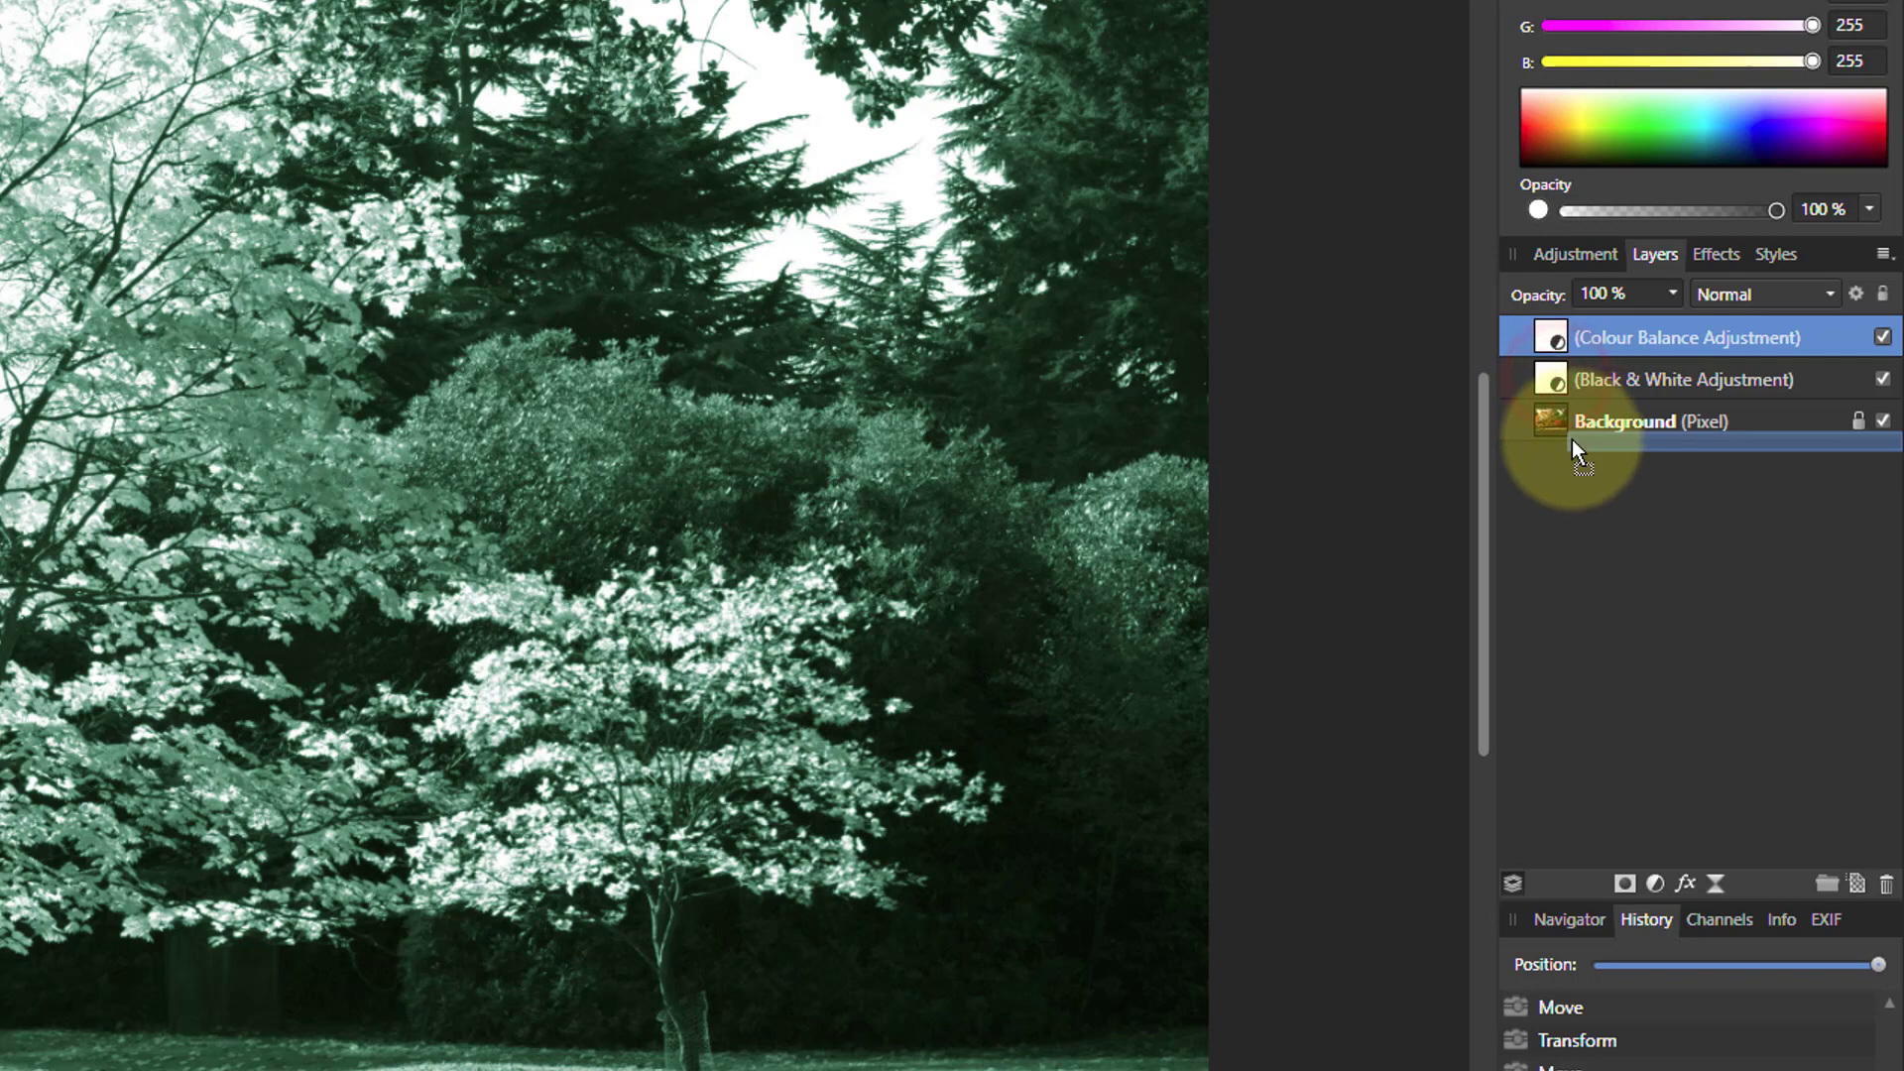
{"action": "left_click_drag", "start_coordinate": [1572, 439], "coordinate": [1572, 438]}
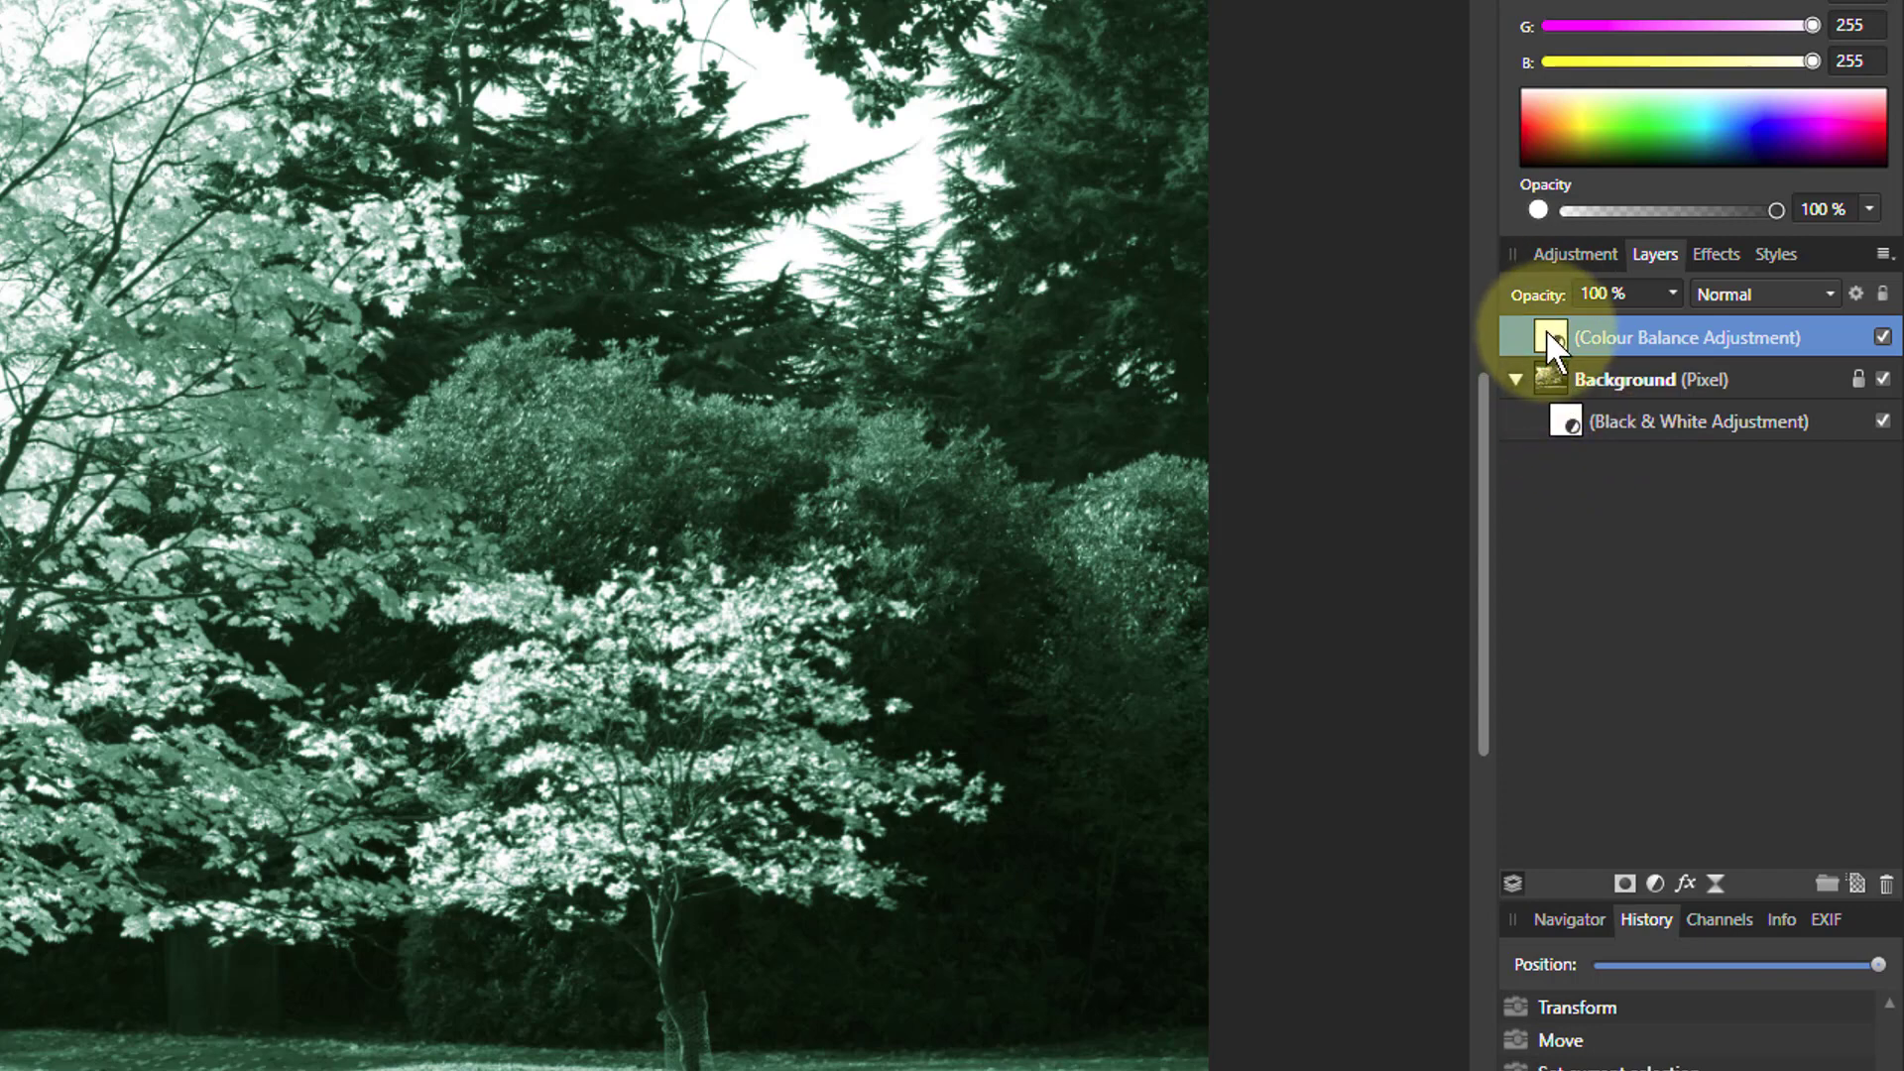
{"action": "left_click_drag", "start_coordinate": [1546, 333], "coordinate": [1568, 401]}
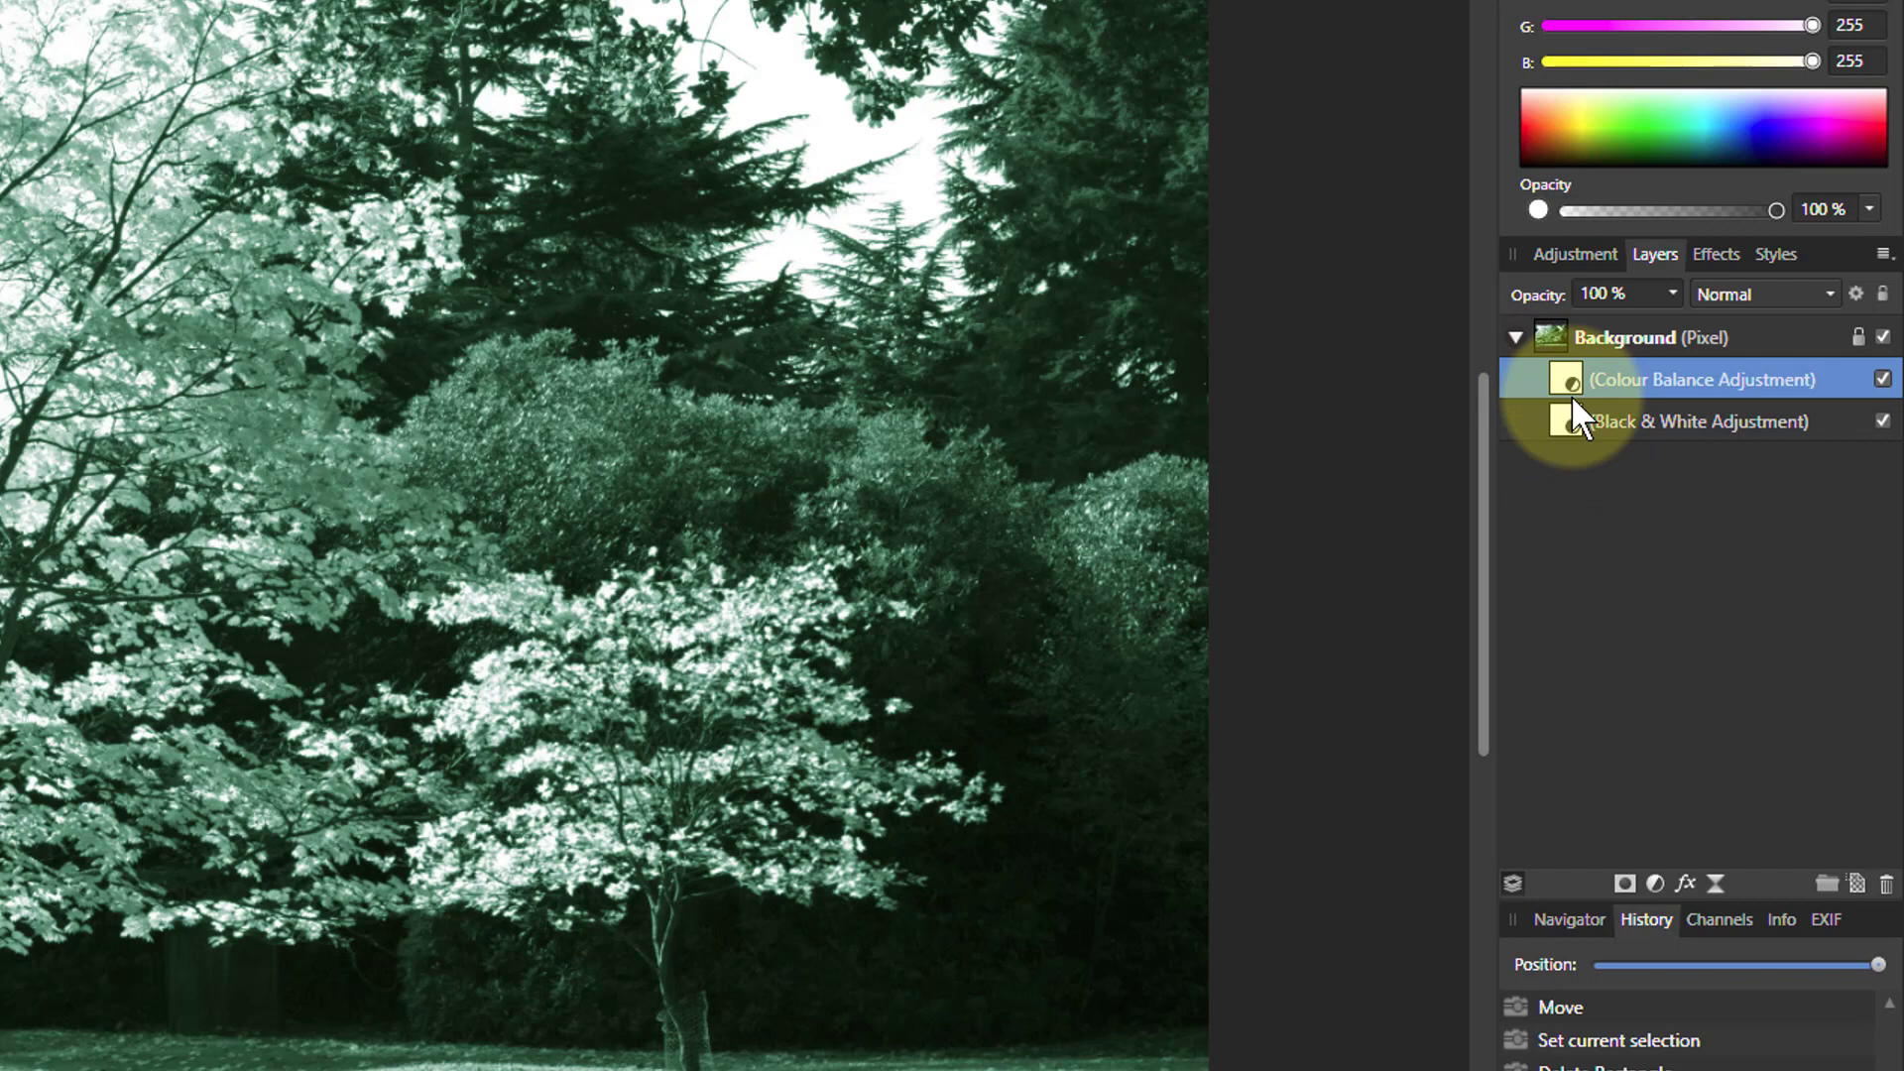
{"action": "left_click_drag", "start_coordinate": [1566, 421], "coordinate": [1568, 360]}
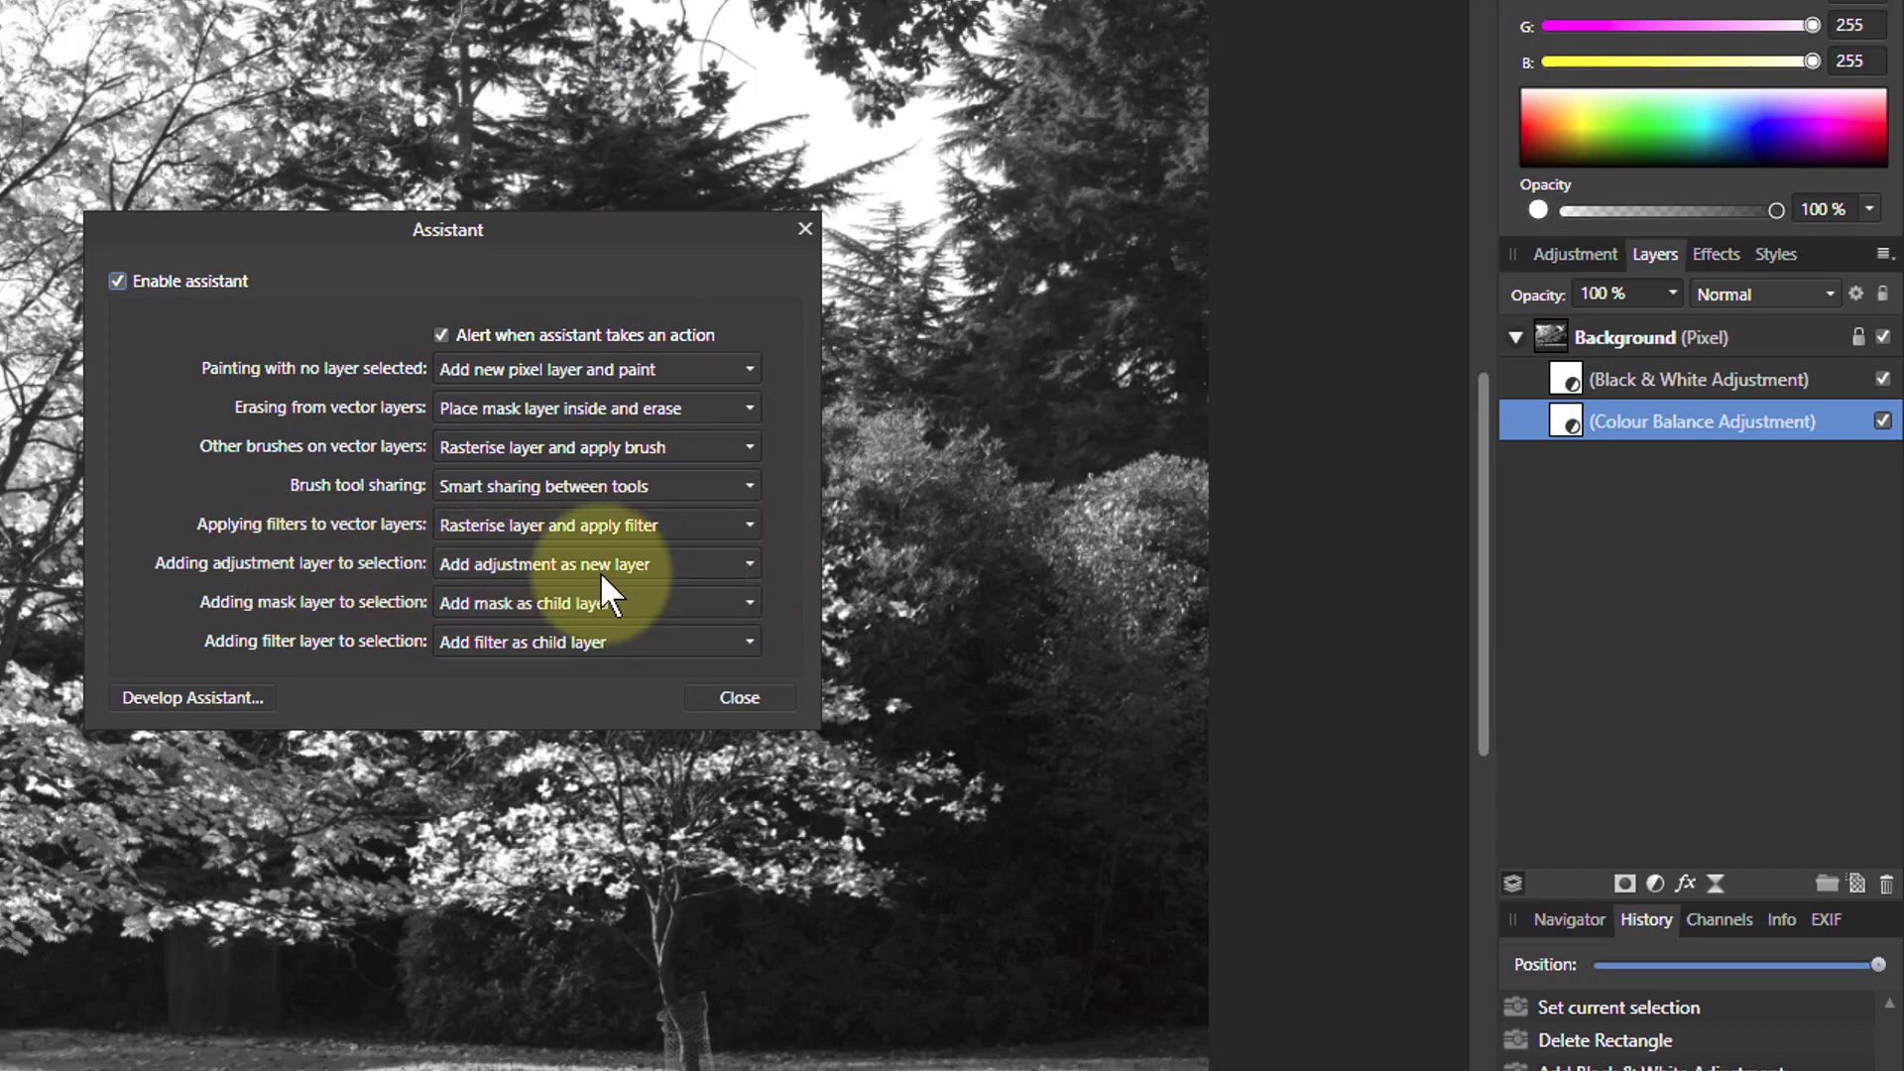
Step: Close the Assistant and drag Black & White under Background, below Colour Balance
{"action": "left_click", "coordinate": [803, 230]}
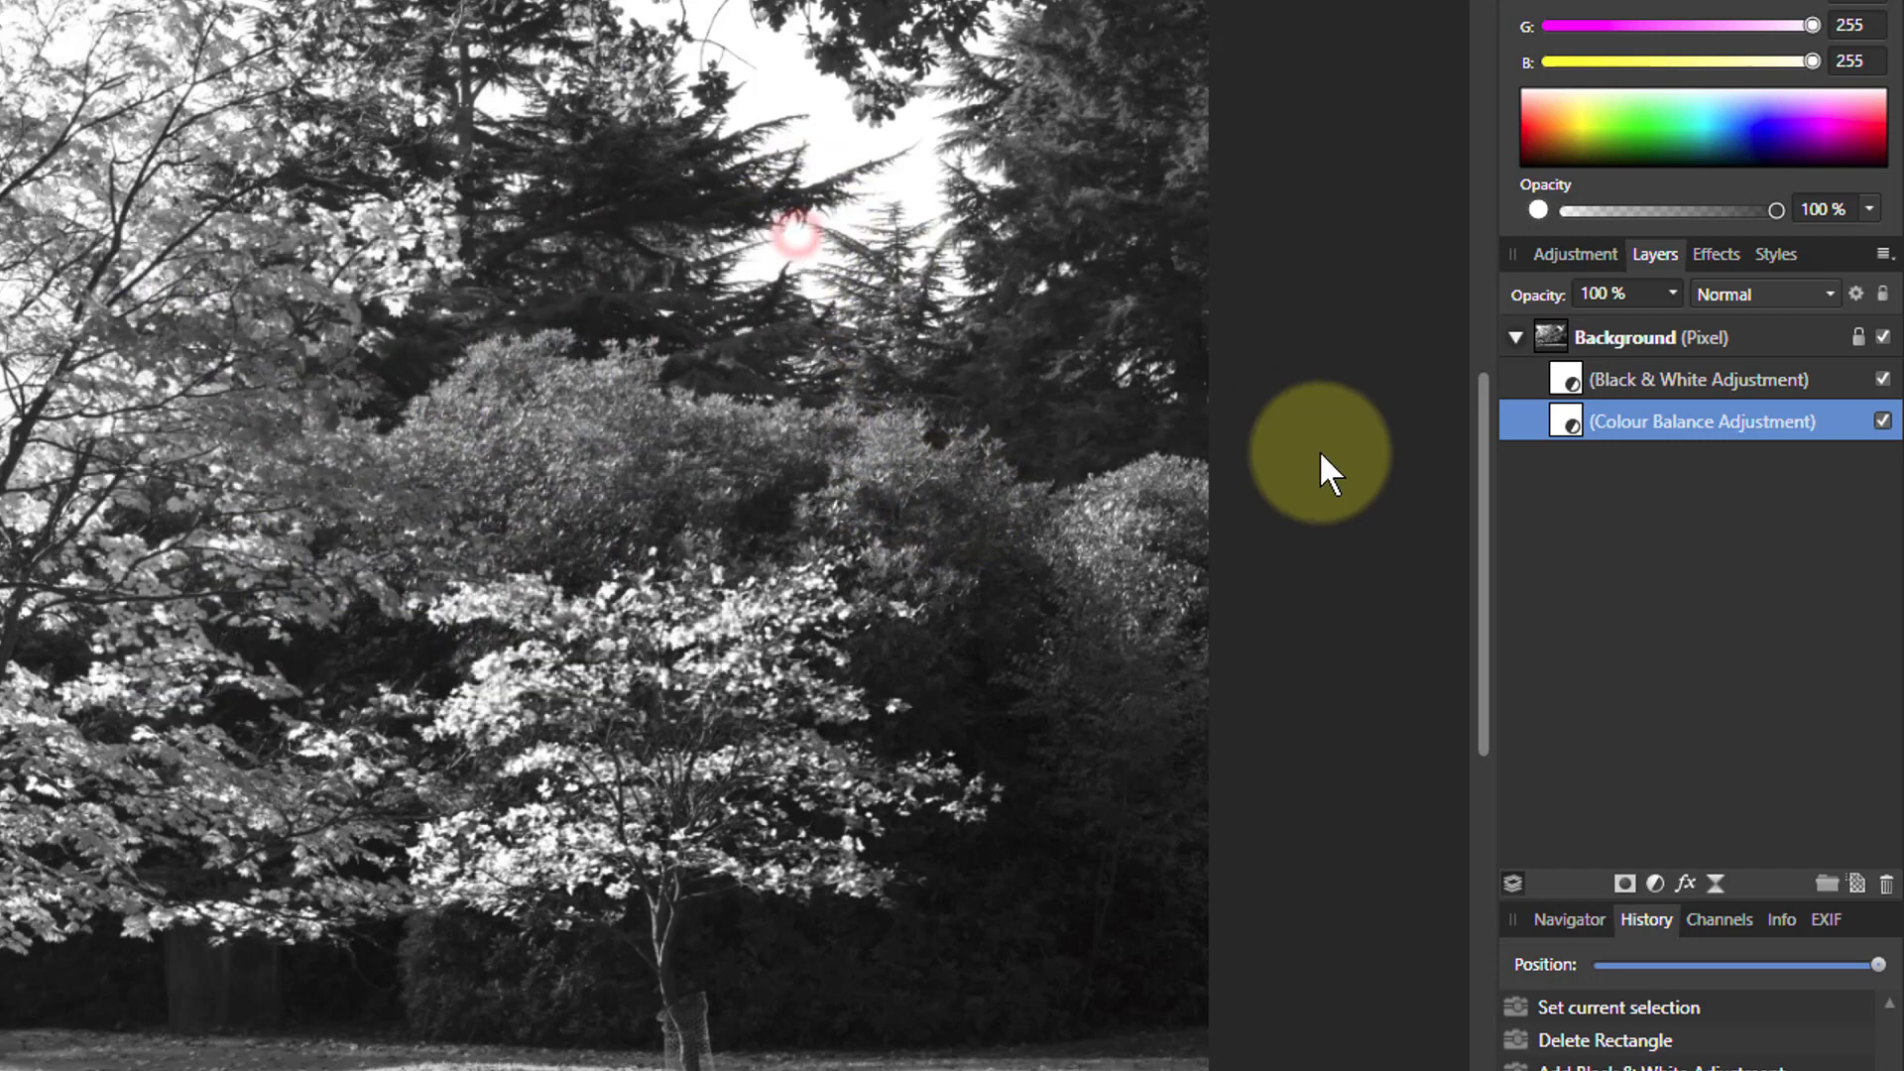
{"action": "left_click_drag", "start_coordinate": [1579, 388], "coordinate": [1567, 335]}
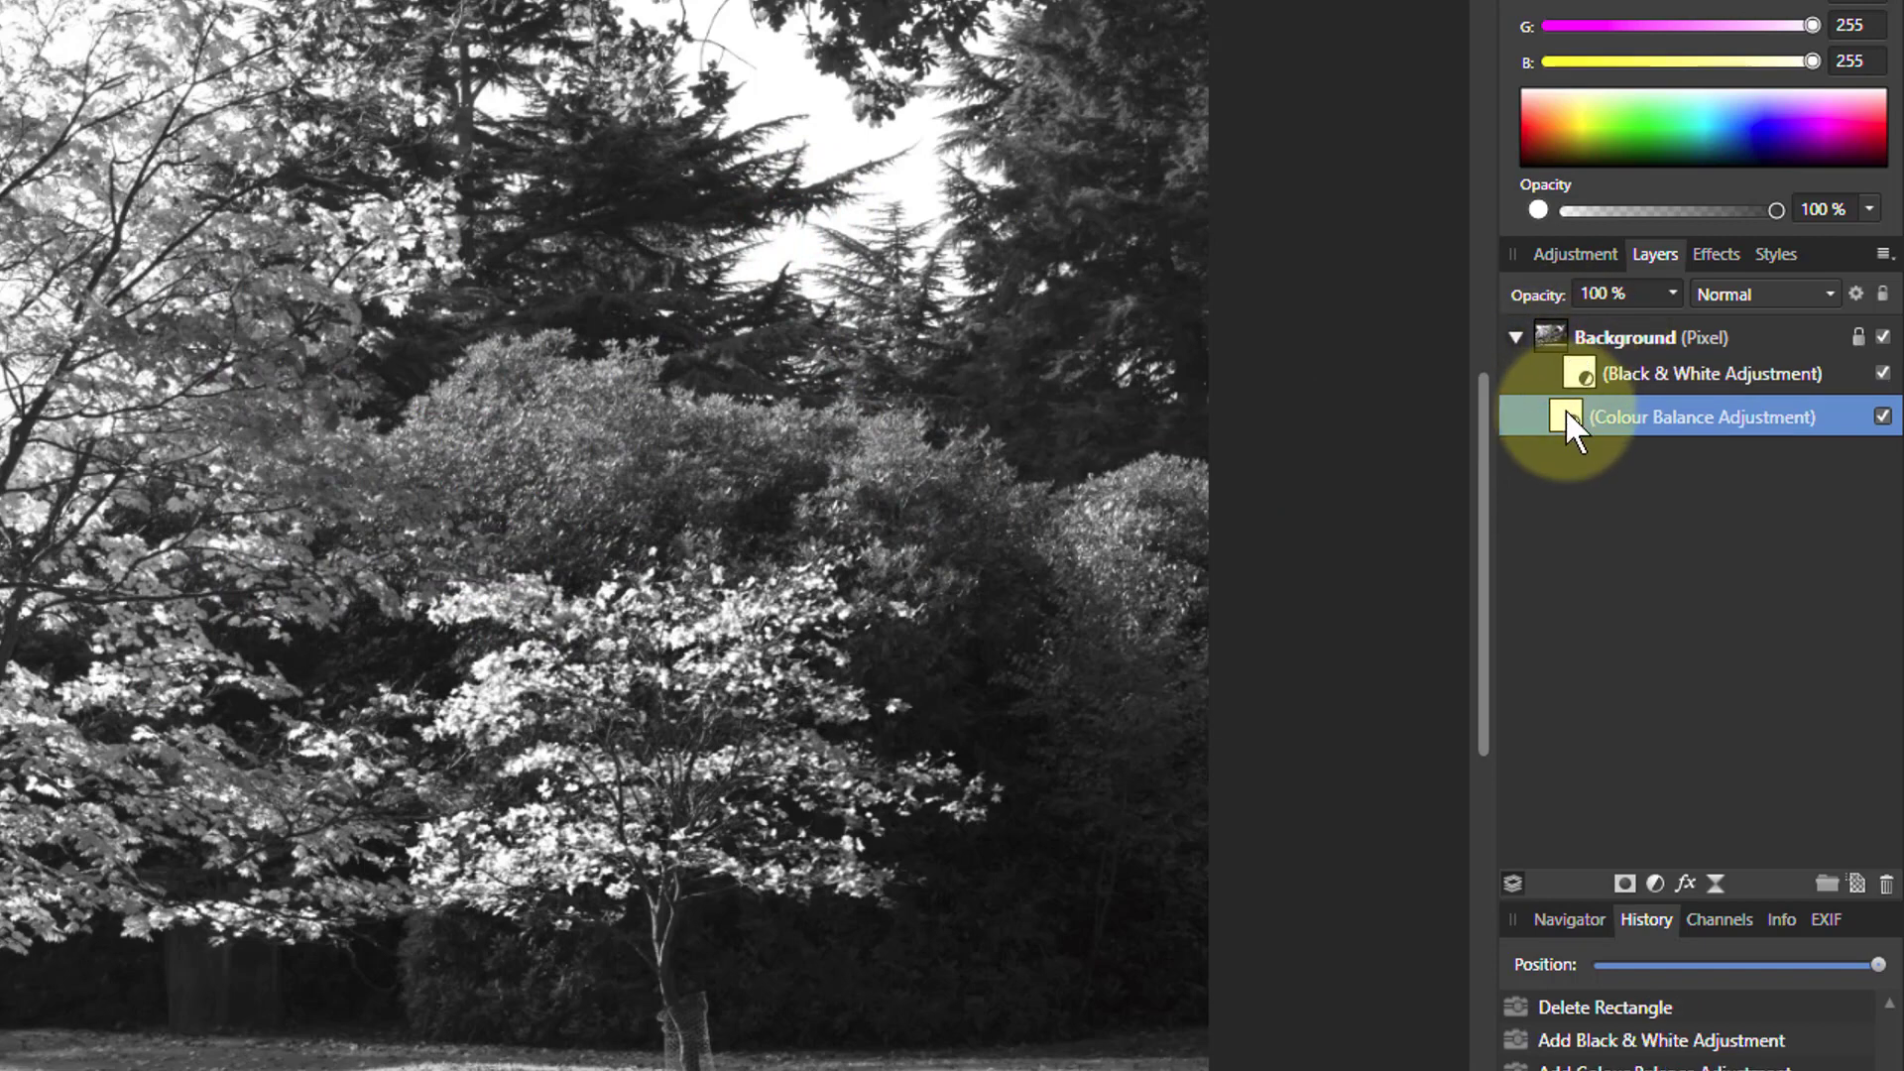
{"action": "left_click_drag", "start_coordinate": [1565, 409], "coordinate": [1567, 337]}
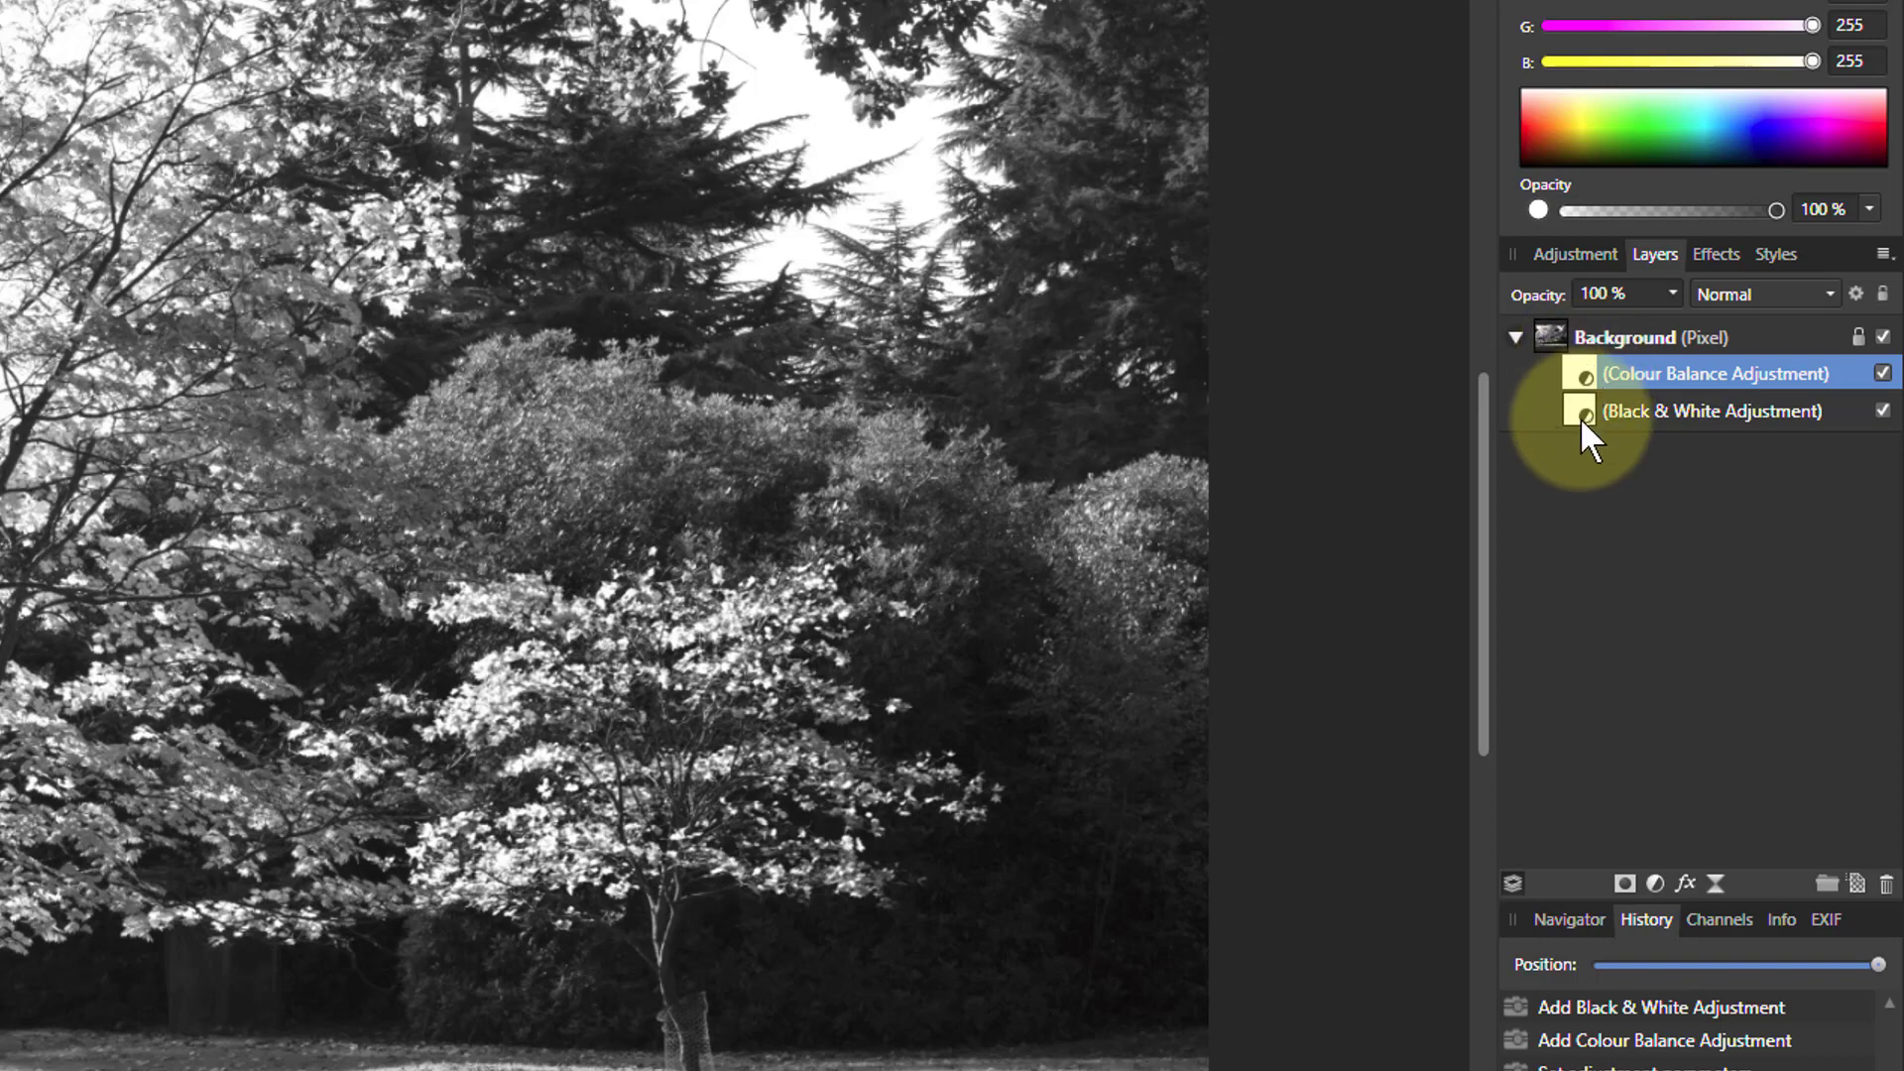
Step: Drag Black & White onto the Colour Balance thumbnail to bring back the green tint
{"action": "left_click_drag", "start_coordinate": [1580, 419], "coordinate": [1562, 338]}
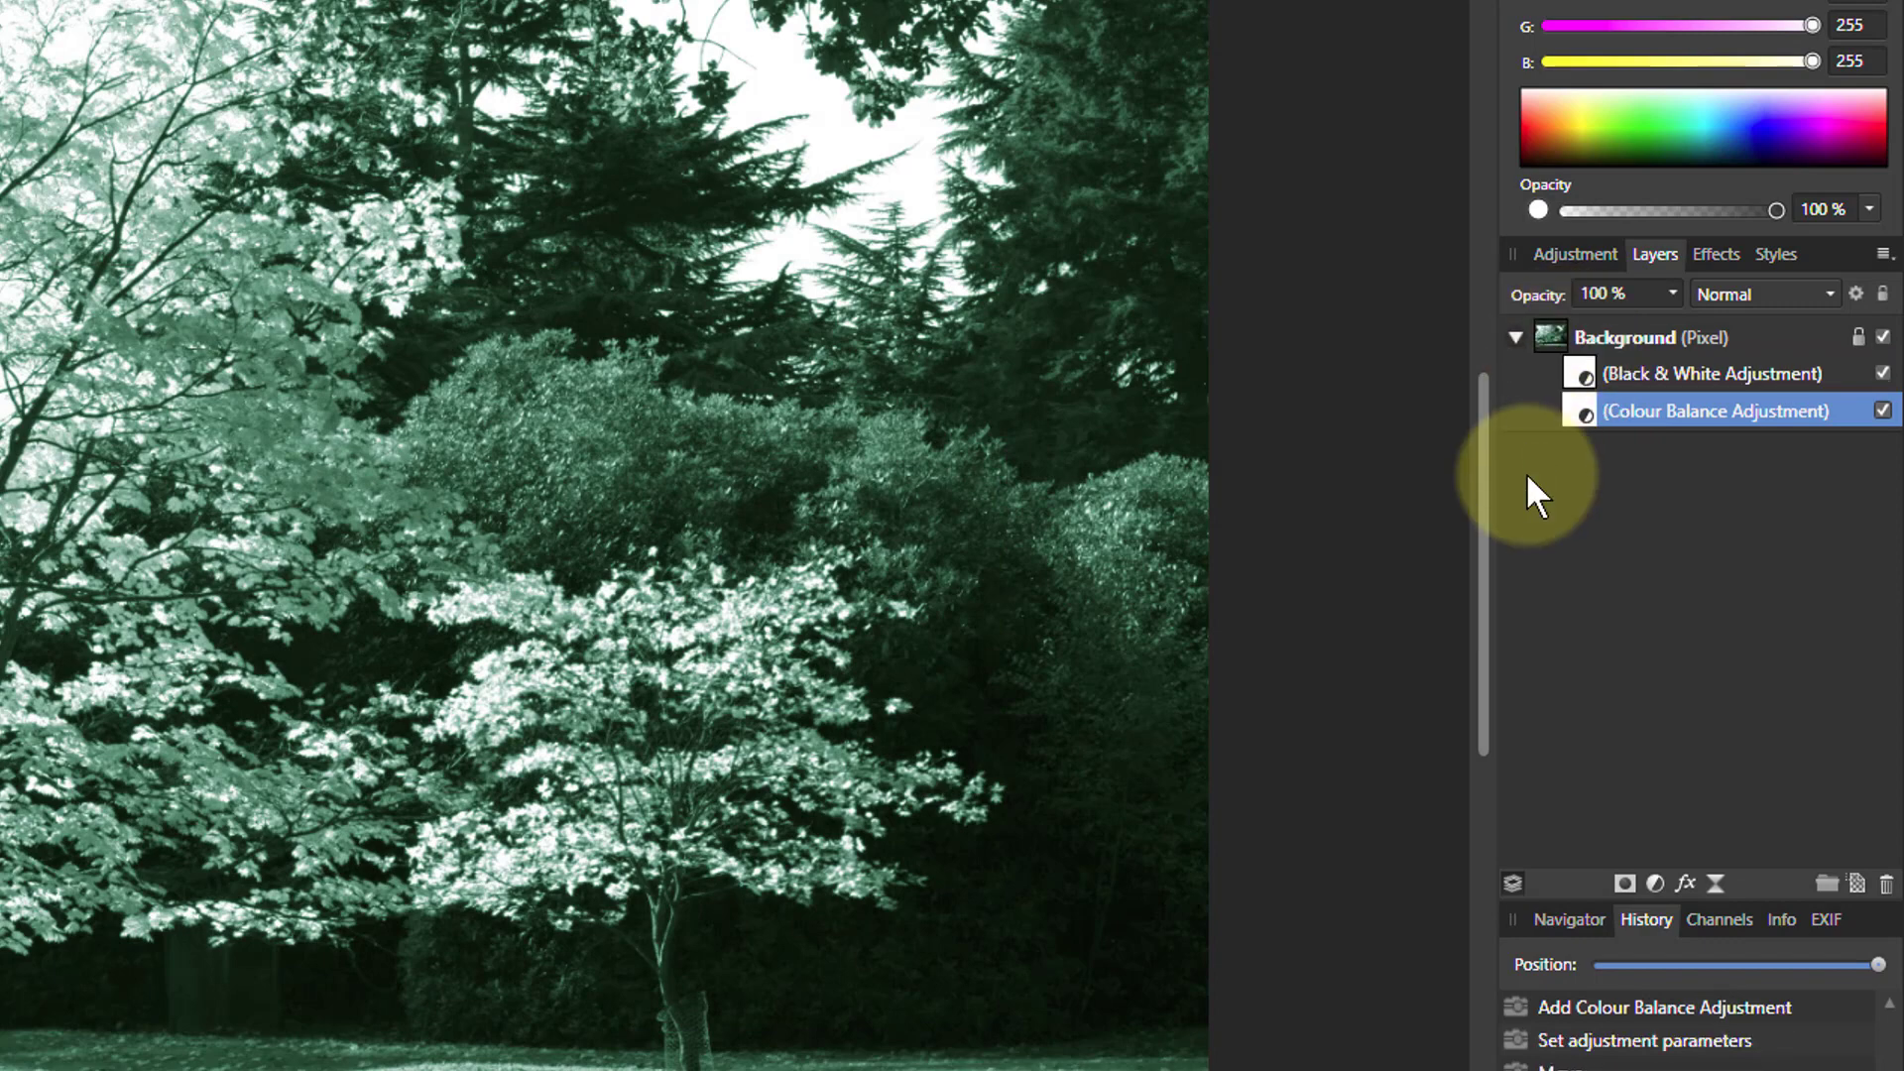